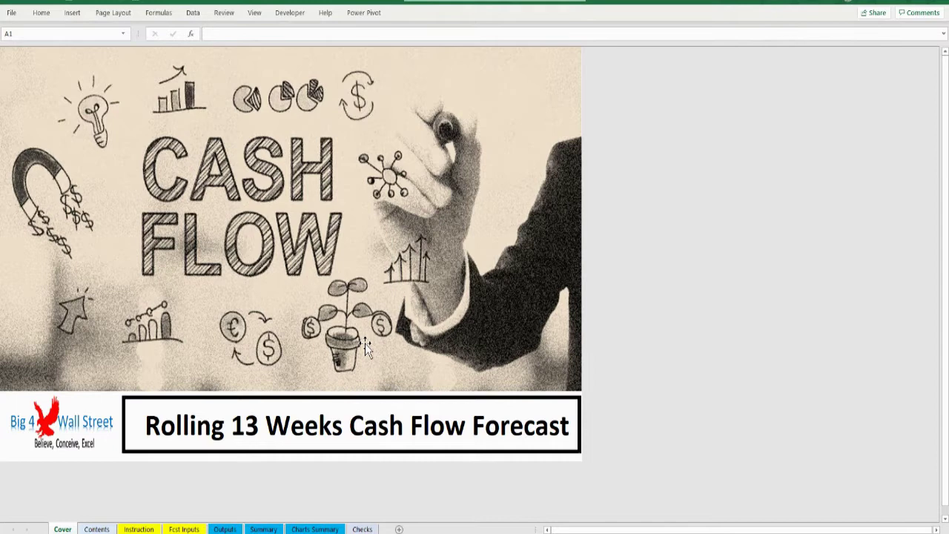
Switch from the cover page to the Contents sheet of the Rolling 13 Weeks forecast.
click(97, 529)
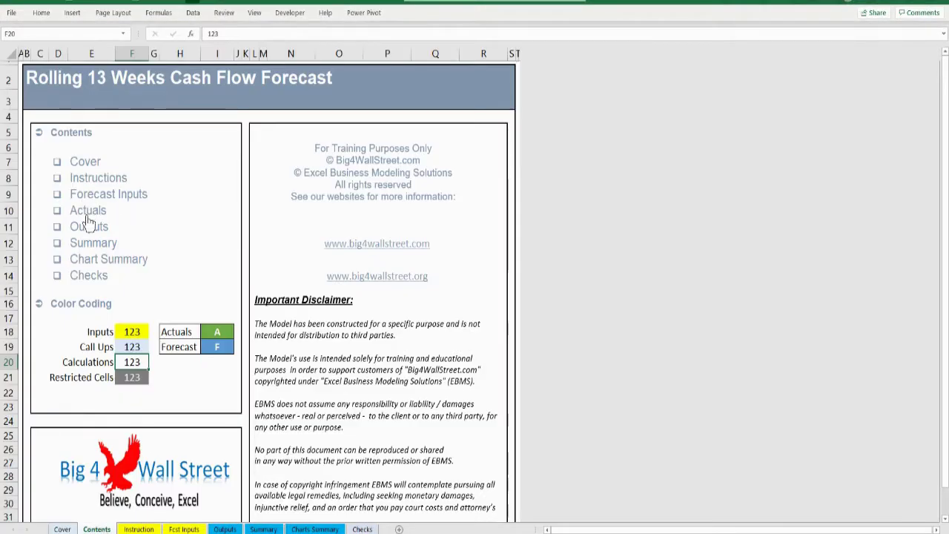
Follow the Contents links to the Outputs and Chart Summary sheets and back.
click(89, 215)
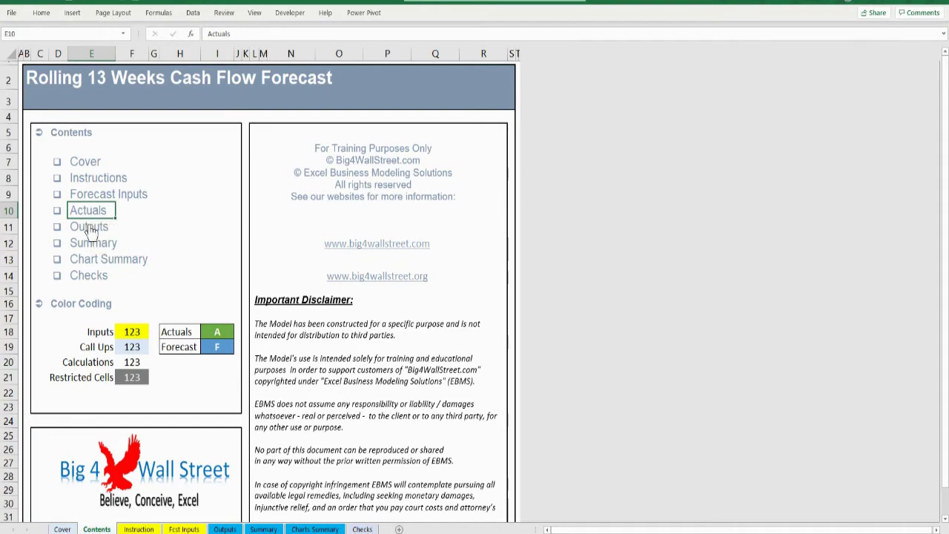
click(88, 226)
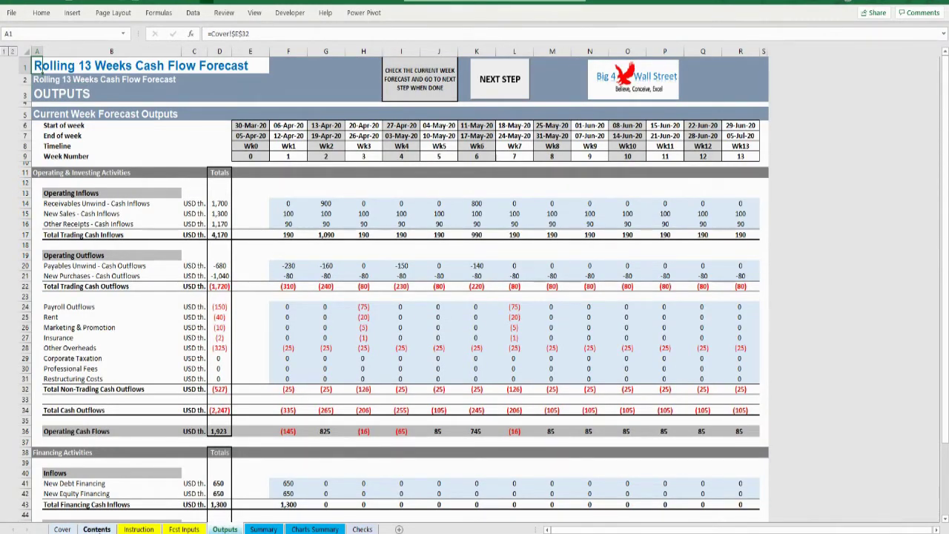
click(96, 529)
click(88, 258)
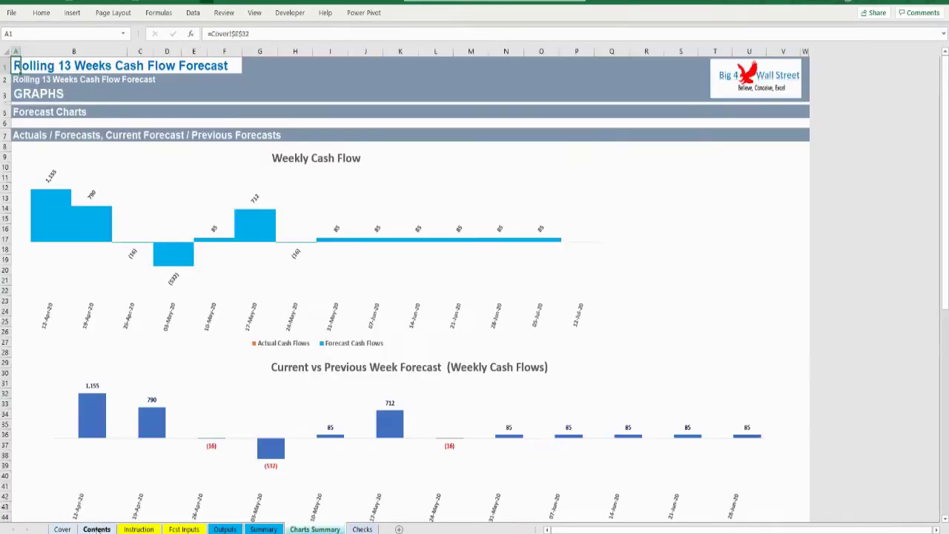
click(96, 529)
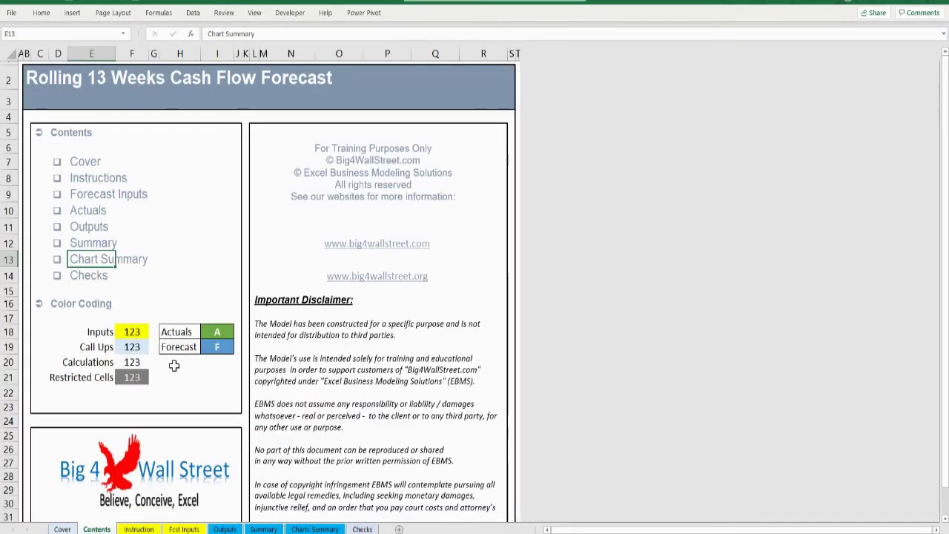
Check the Inputs, Call Ups and Calculations colour samples, then go to the Instruction sheet.
click(131, 331)
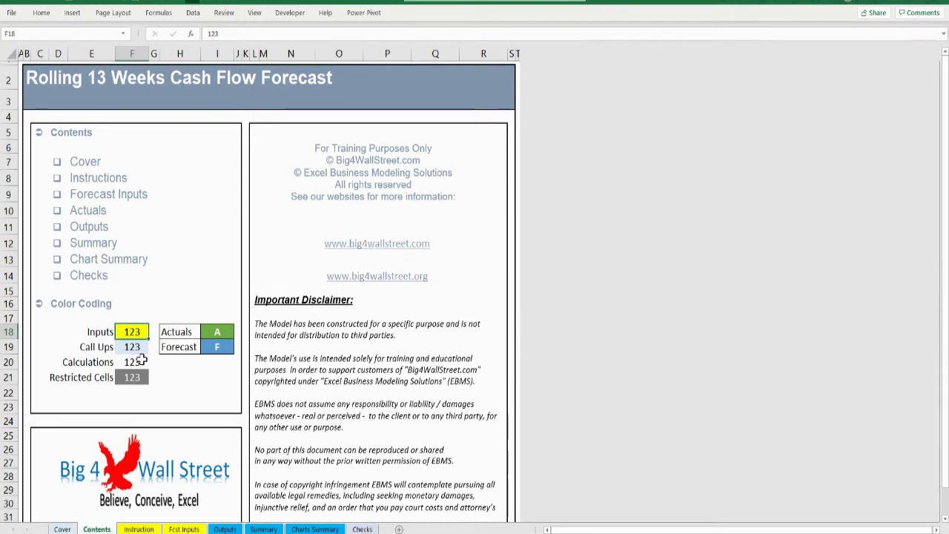
click(132, 347)
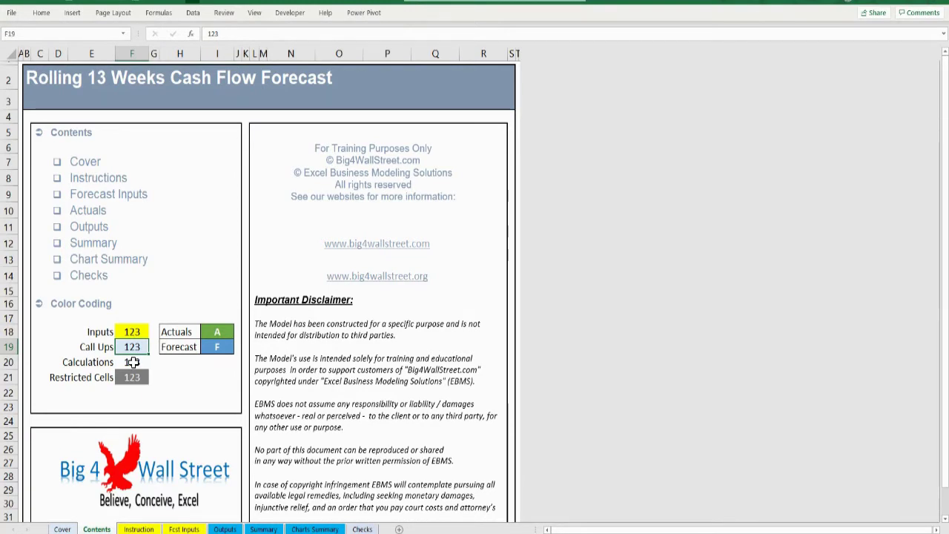
click(132, 362)
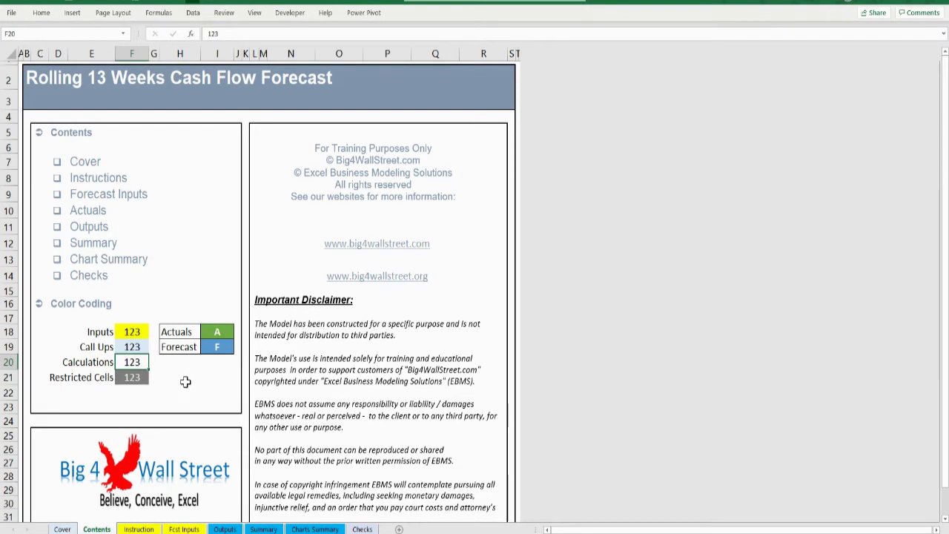
click(139, 528)
click(152, 110)
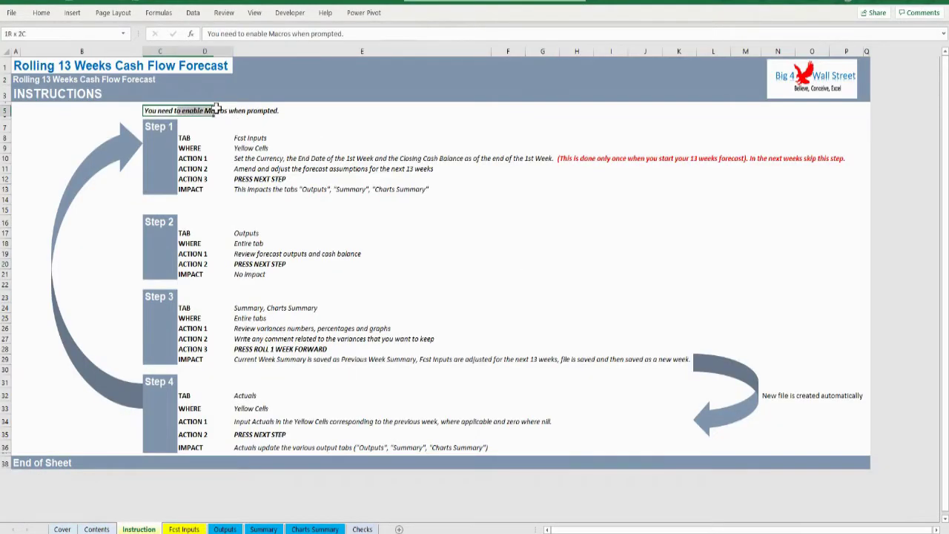
Highlight each of the Step 1–4 instruction blocks, then go to the Fcst Inputs sheet.
drag(160, 127, 435, 184)
drag(160, 219, 317, 267)
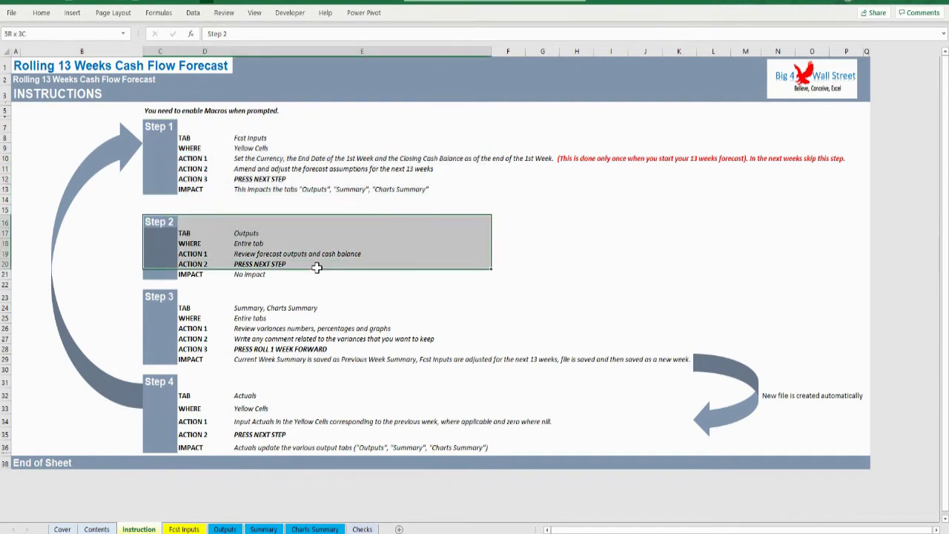
drag(160, 296, 445, 361)
drag(163, 382, 387, 444)
click(485, 261)
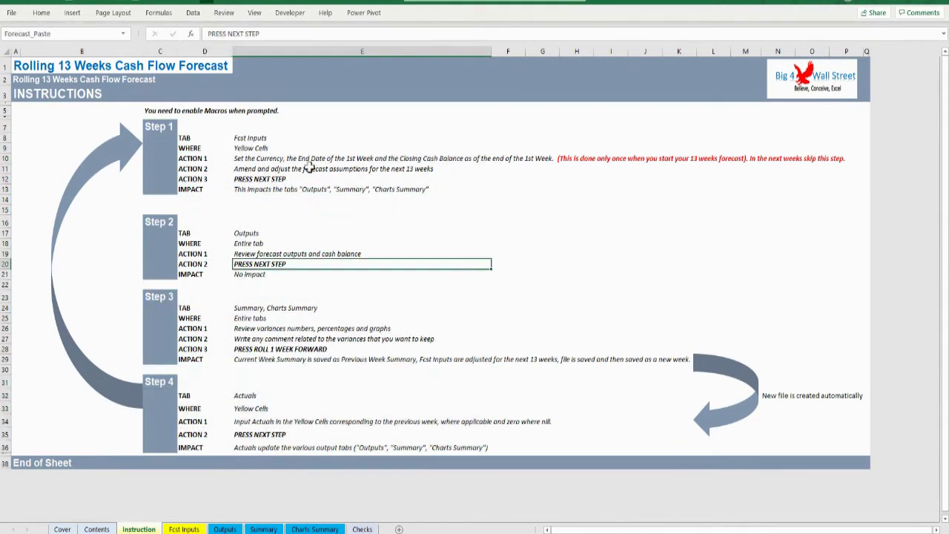
click(341, 92)
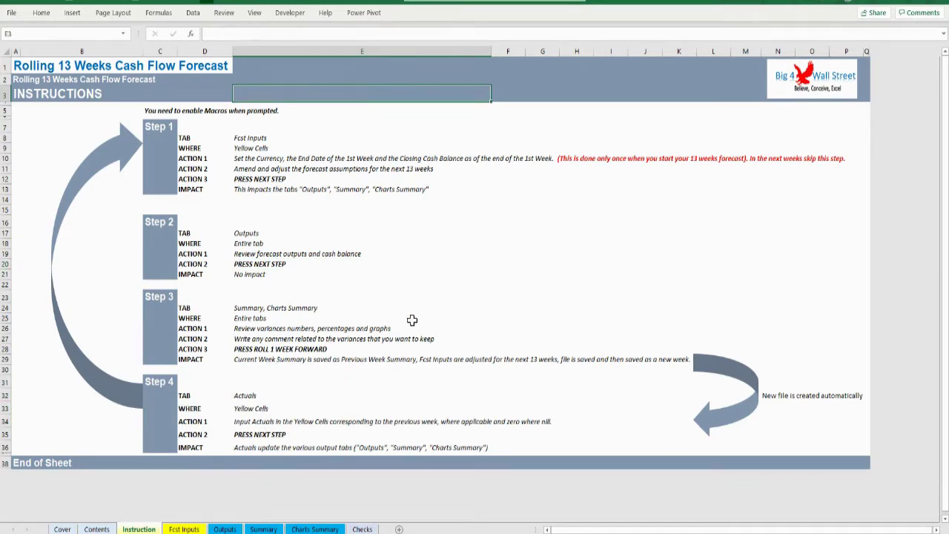
click(185, 528)
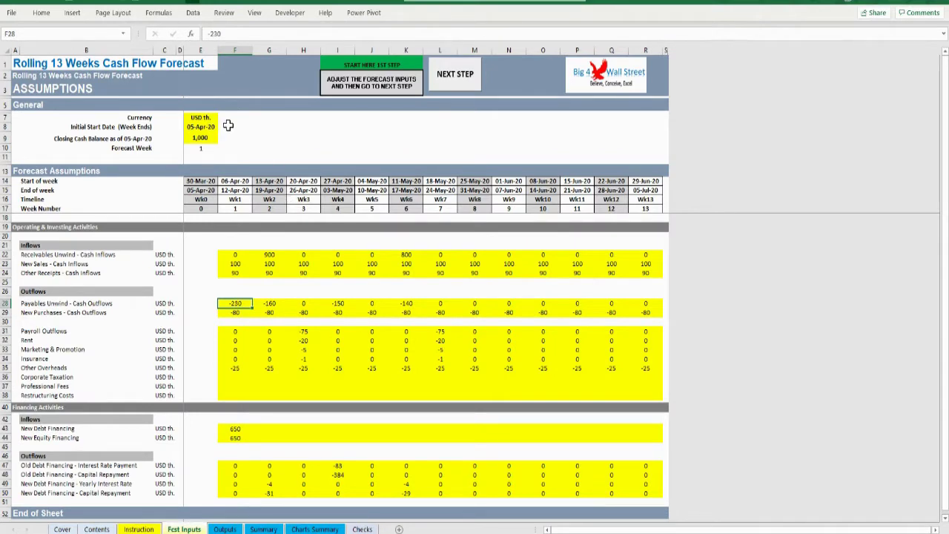
Review the currency, start date, 1,000 closing balance and the weekly assumptions block.
drag(205, 118, 208, 136)
click(204, 127)
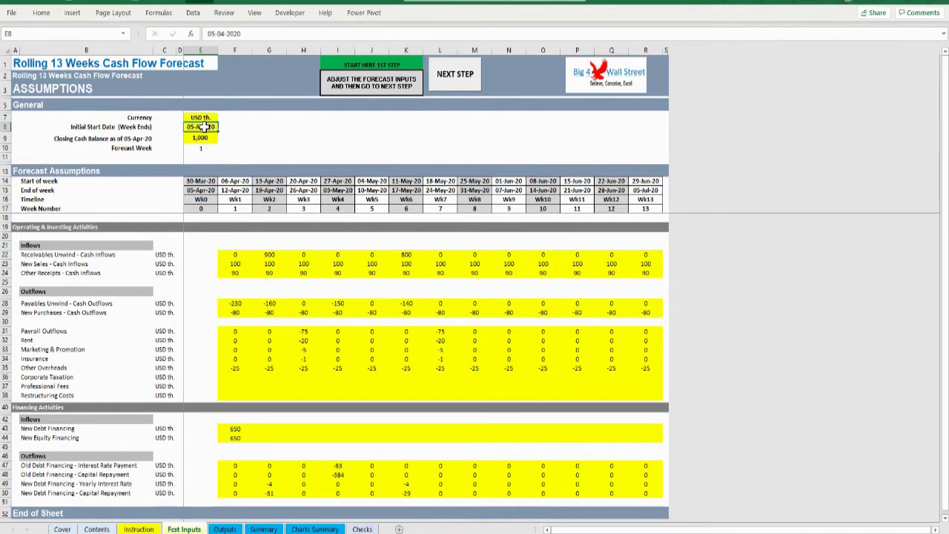
click(205, 119)
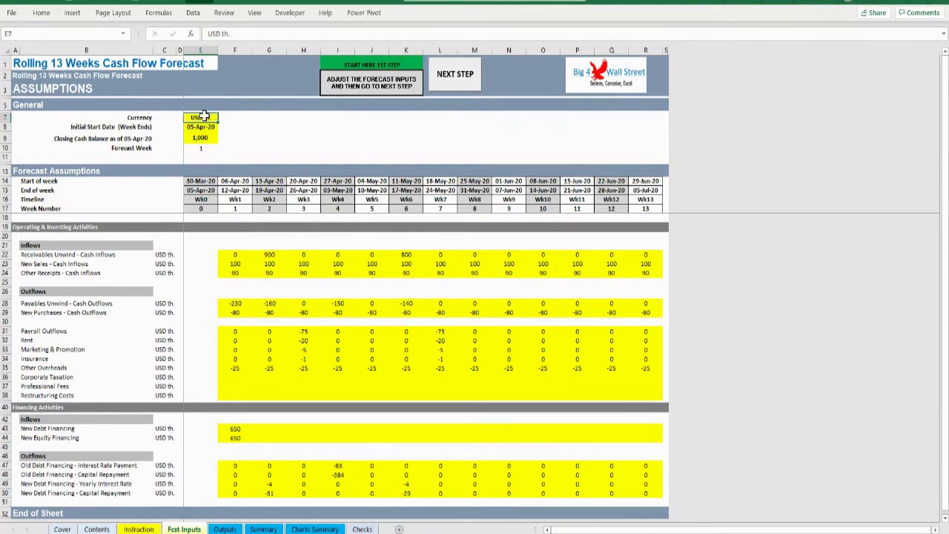
drag(206, 119, 206, 138)
click(207, 120)
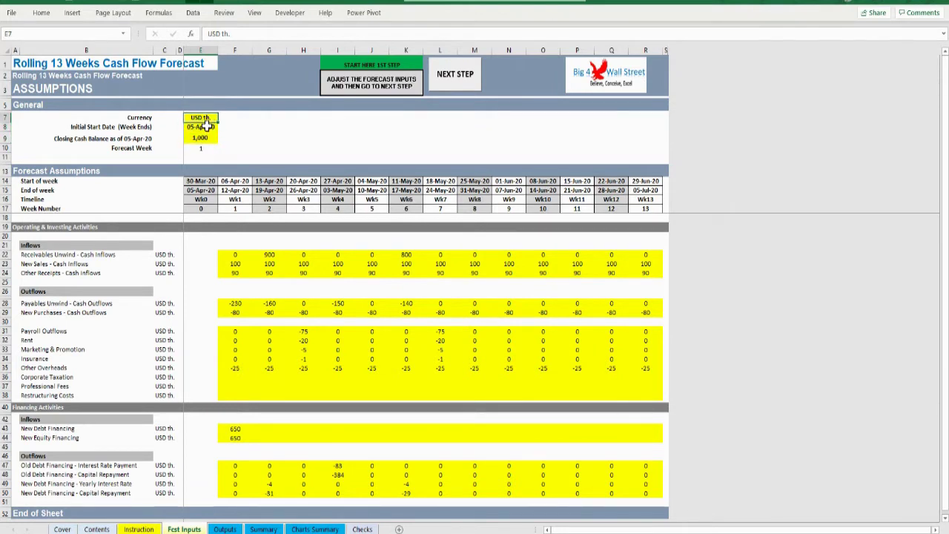
click(208, 138)
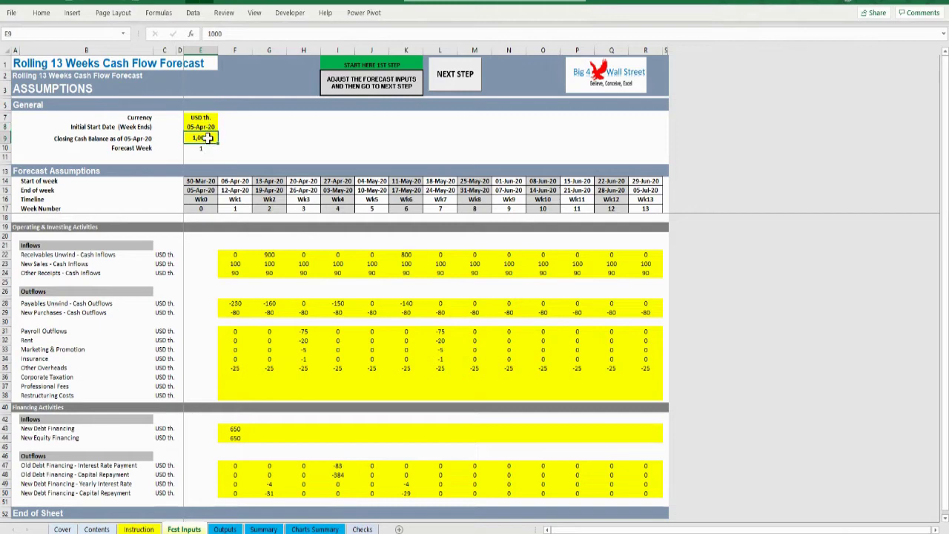
drag(235, 255, 647, 493)
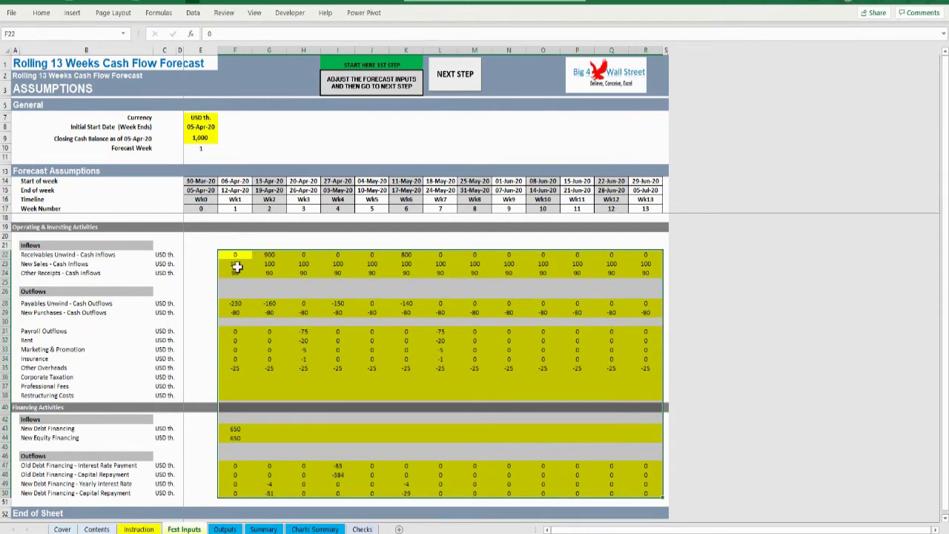
Set New Sales to 90 in week 1 and copy it across all forecast weeks.
click(235, 264)
text(90)
key(Return)
key(Up)
key(ctrl+c)
key(ctrl+shift+Right)
key(ctrl+v)
key(Down)
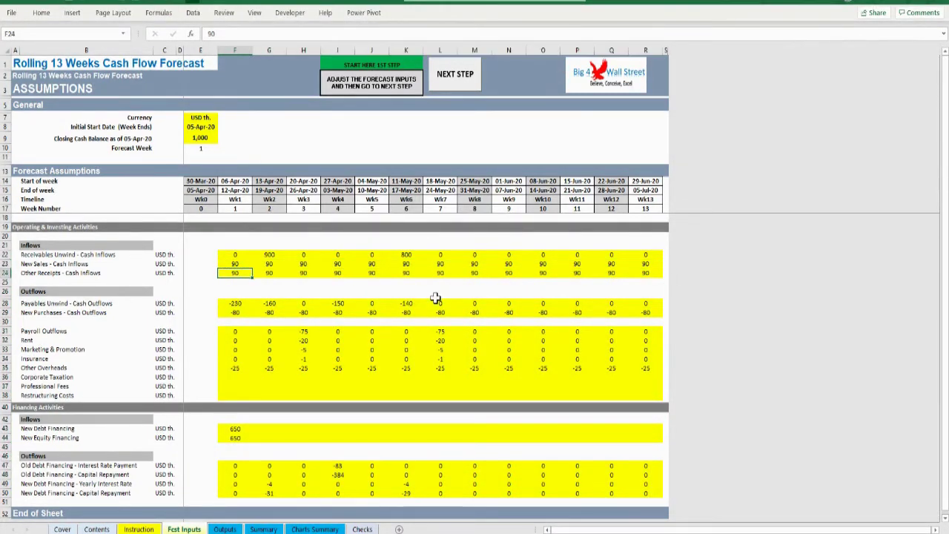
Set Other Receipts to 80 in week 1 and copy it across all forecast weeks.
text(80)
key(Return)
key(Up)
key(ctrl+c)
key(ctrl+shift+Right)
key(ctrl+v)
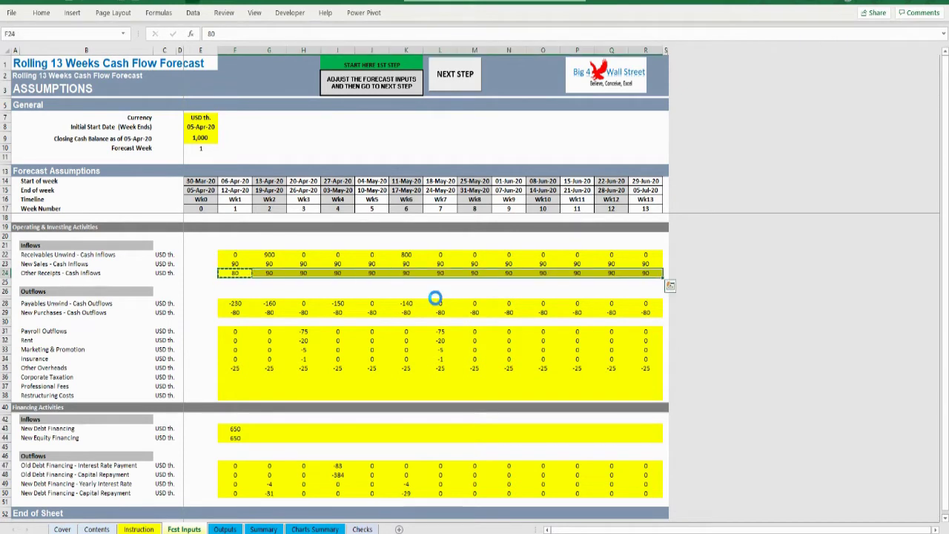
key(Down)
key(Down)
key(Down)
key(Down)
Set New Purchases to -85 in week 1 and copy it across all forecast weeks.
text(-85)
key(Return)
key(Up)
key(ctrl+c)
key(ctrl+shift+Right)
key(ctrl+v)
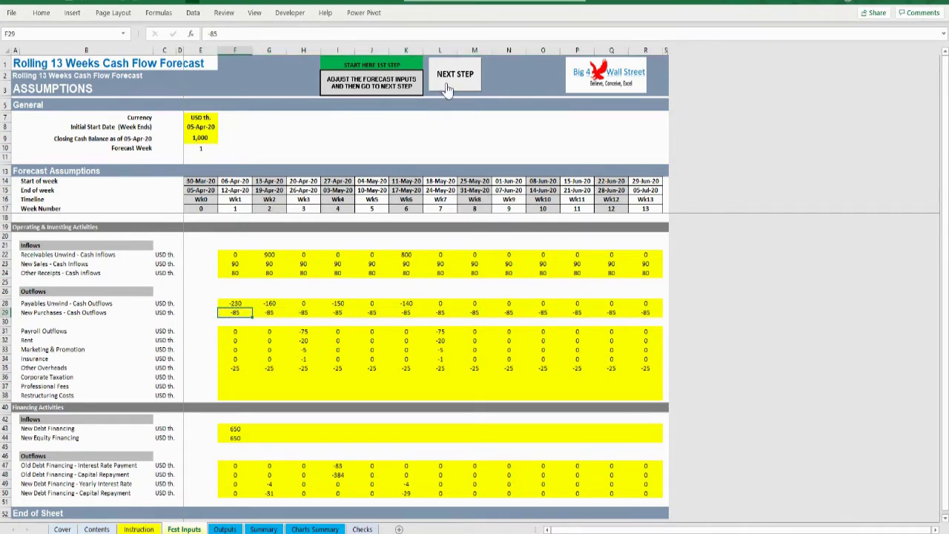
click(448, 85)
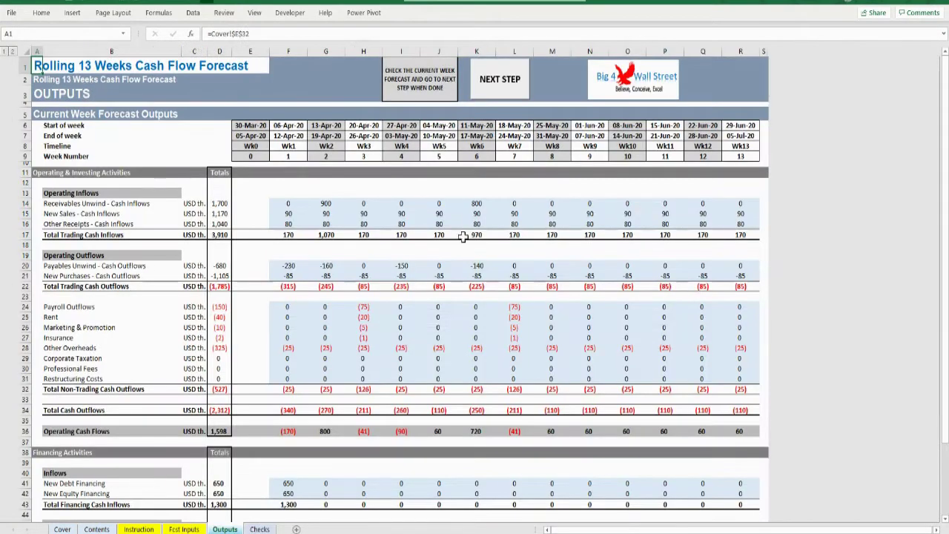
Scroll the Outputs sheet and inspect the week 4 closing cash balance formula.
scroll(449, 272, down, 6)
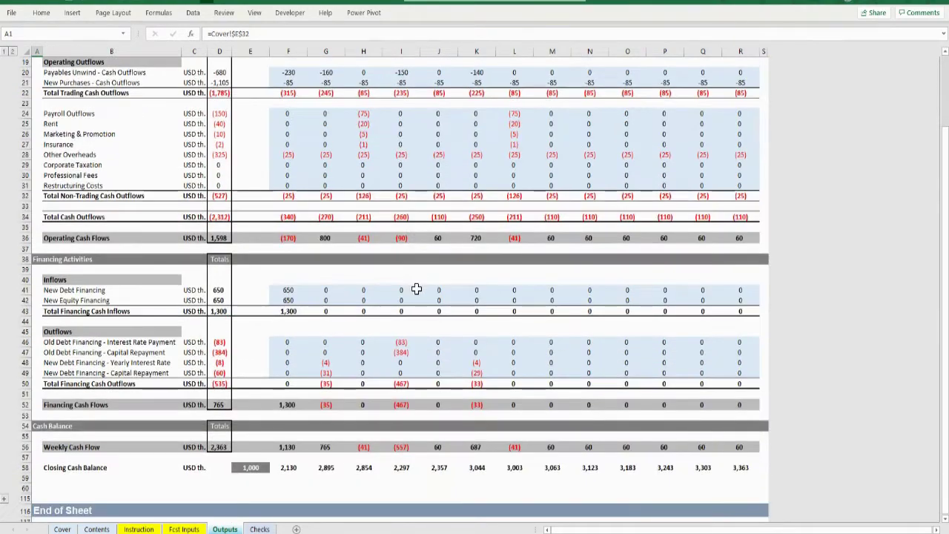
scroll(417, 288, down, 2)
scroll(389, 391, up, 1)
scroll(389, 391, down, 1)
click(401, 410)
Inspect the week 4 financing and operating cash flow formulas on the Outputs sheet.
scroll(401, 413, up, 6)
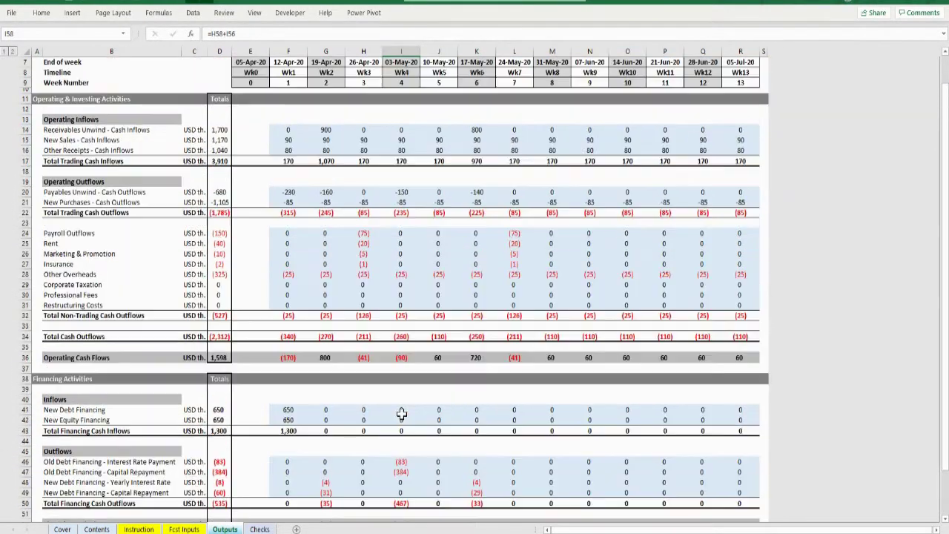
scroll(401, 413, up, 2)
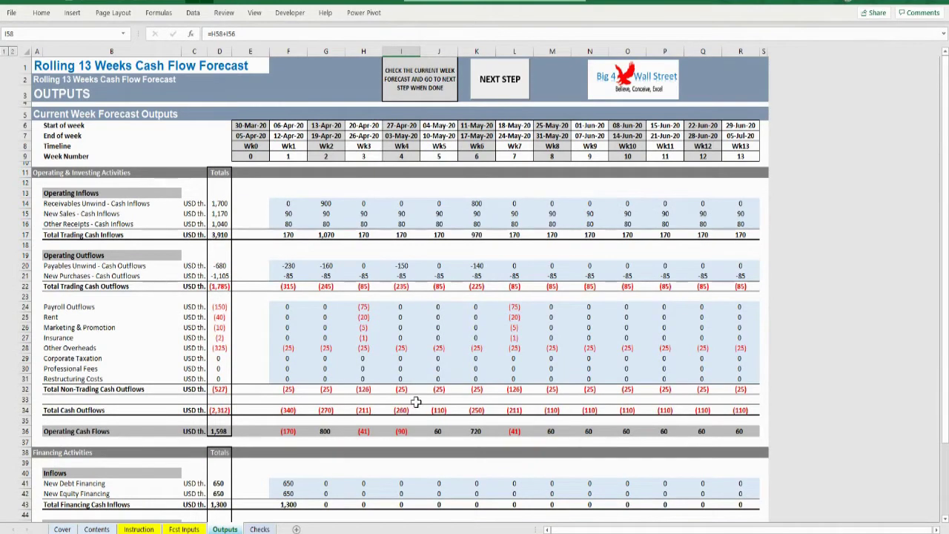
scroll(407, 297, down, 4)
scroll(396, 327, down, 2)
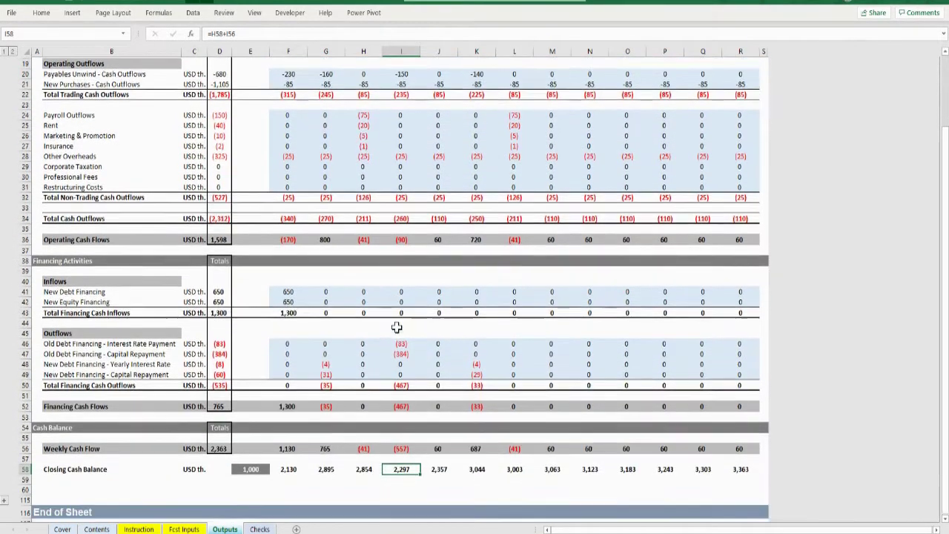
click(401, 404)
scroll(401, 405, up, 2)
click(400, 300)
scroll(391, 374, up, 4)
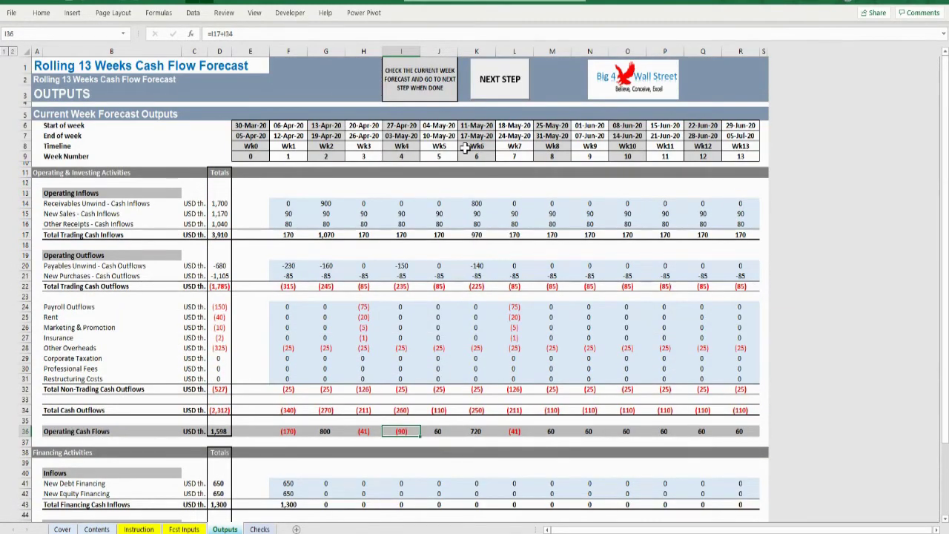
Check the Summary sheet's New Sales previous forecast formula and scroll through all variance sections.
click(499, 89)
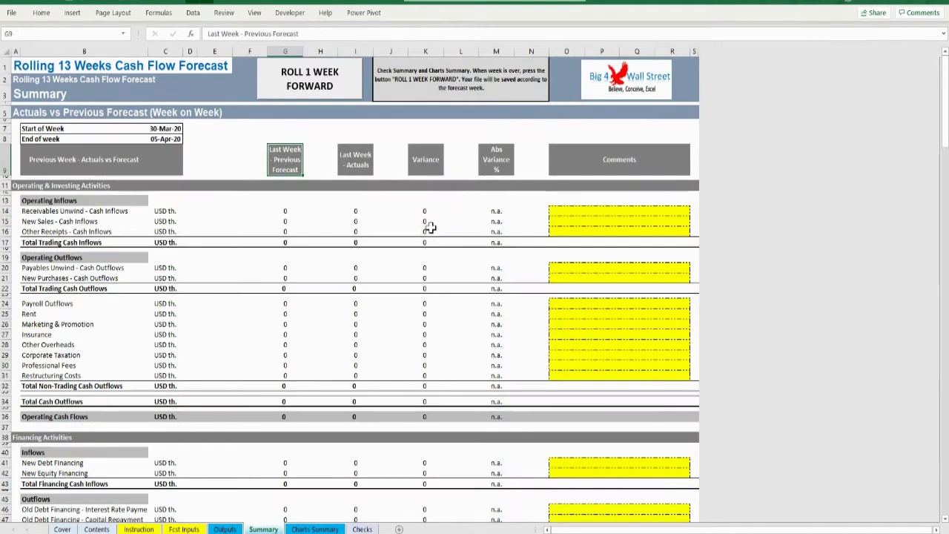
click(281, 222)
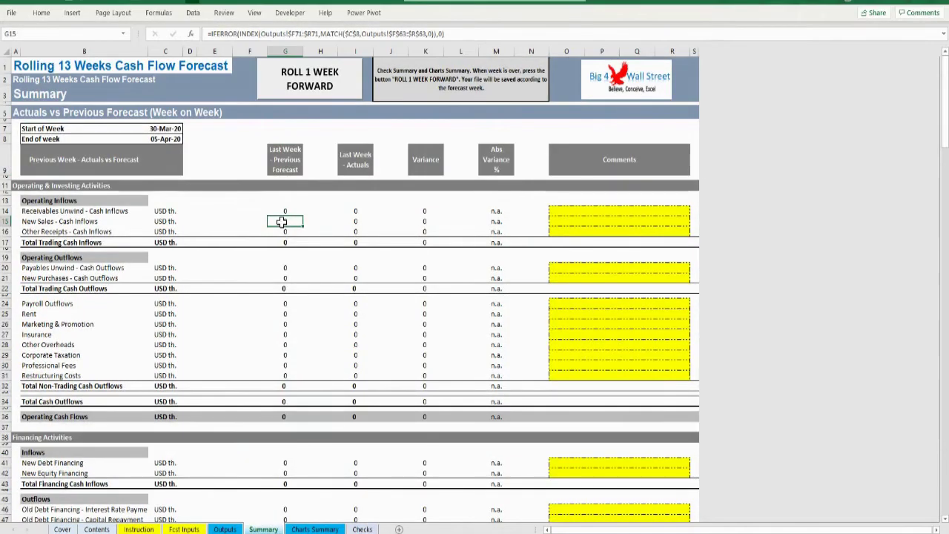
scroll(298, 241, down, 20)
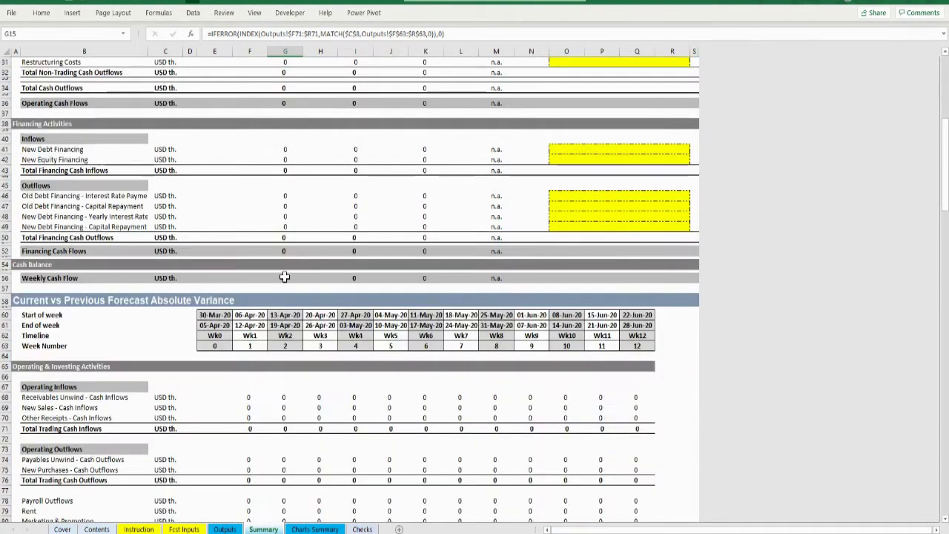
scroll(284, 276, down, 18)
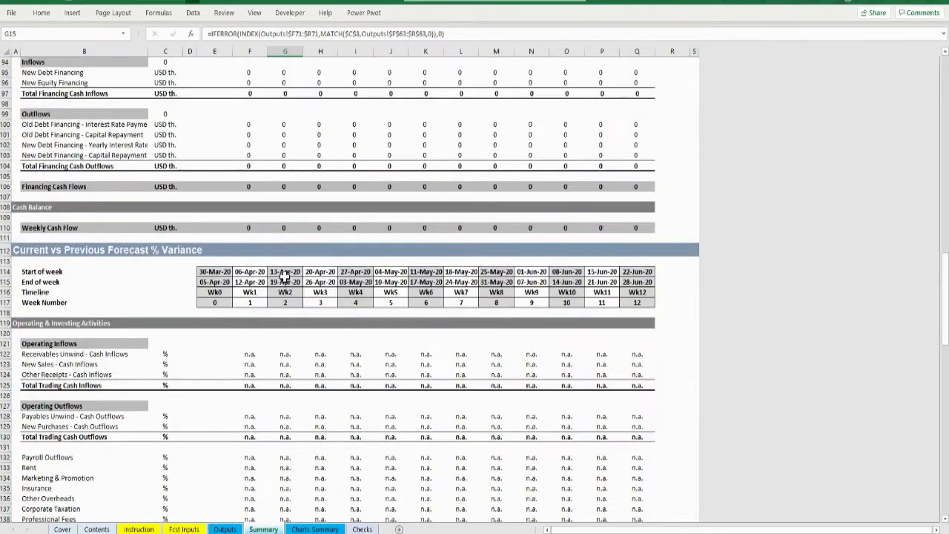
scroll(284, 276, down, 15)
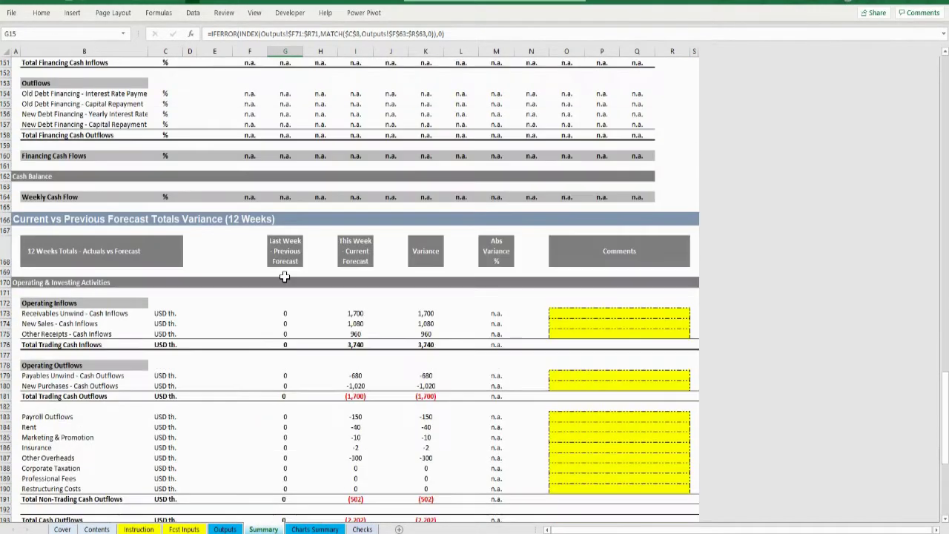
scroll(284, 275, down, 3)
scroll(284, 276, up, 11)
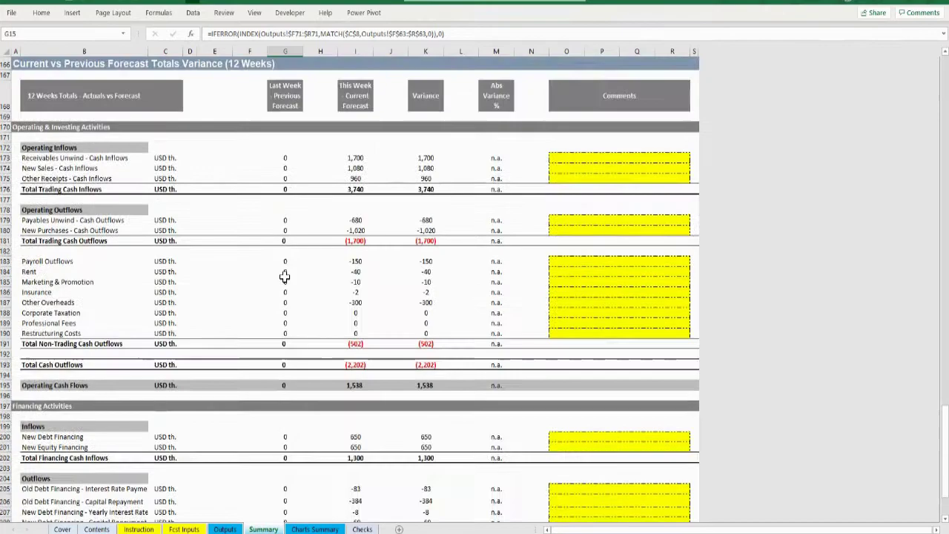
scroll(284, 276, up, 16)
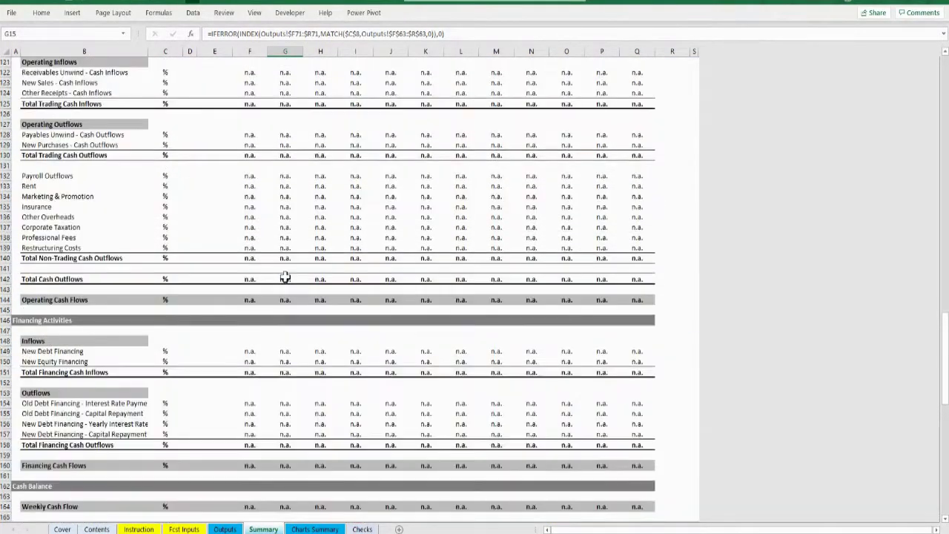
scroll(285, 276, up, 19)
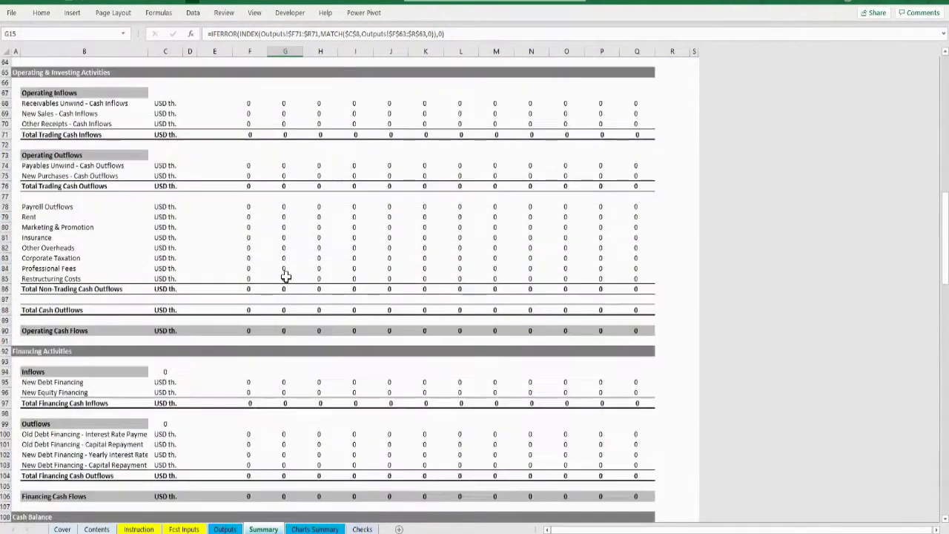
scroll(337, 258, up, 13)
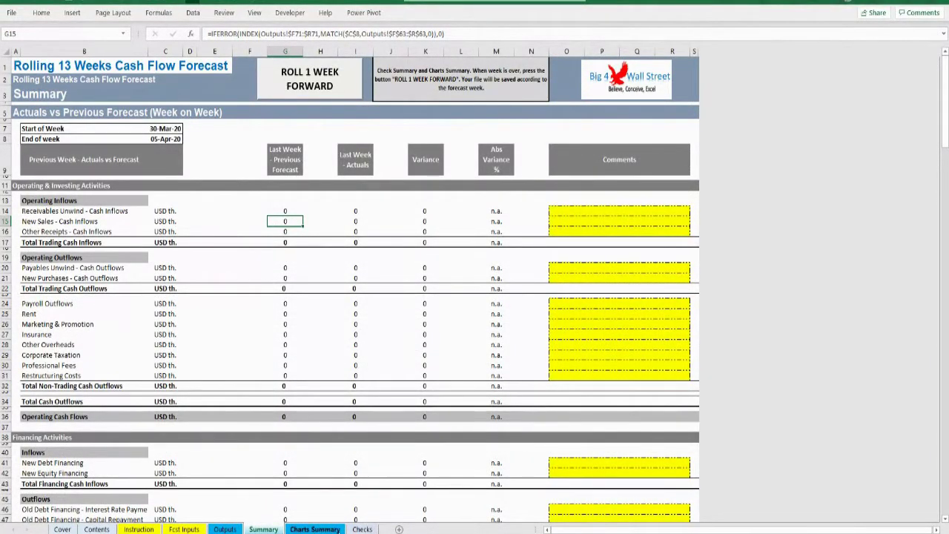
click(314, 529)
Scroll through the weekly cash flow and variance charts, then go back to Summary.
scroll(334, 259, down, 2)
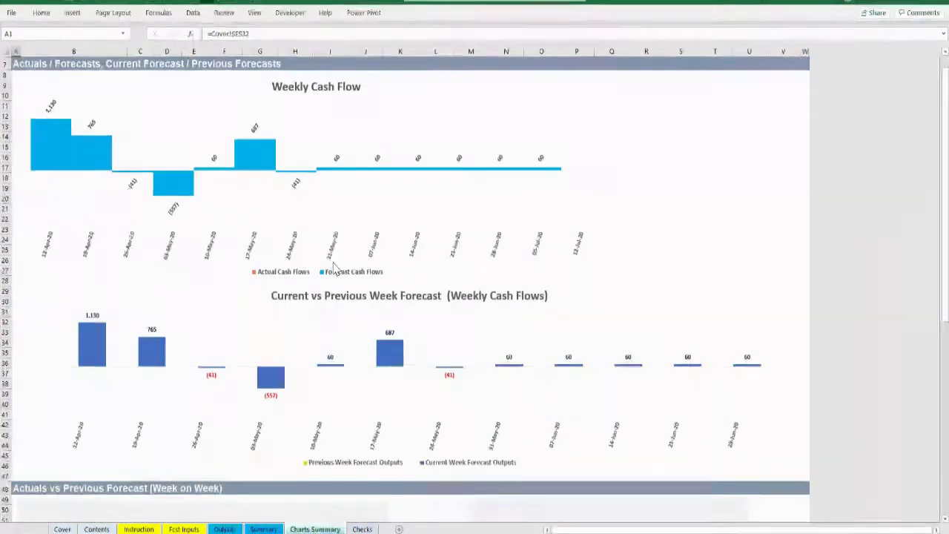
scroll(333, 269, down, 8)
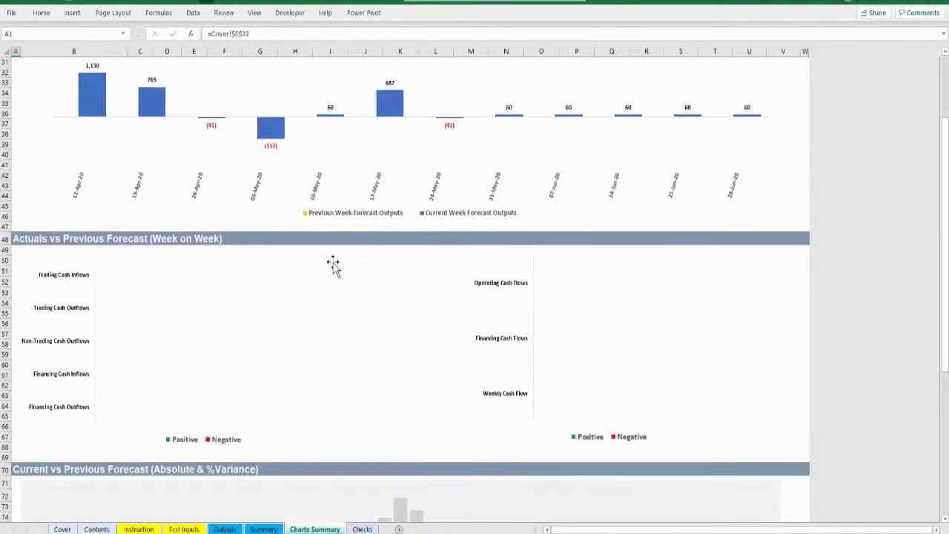
scroll(332, 268, down, 12)
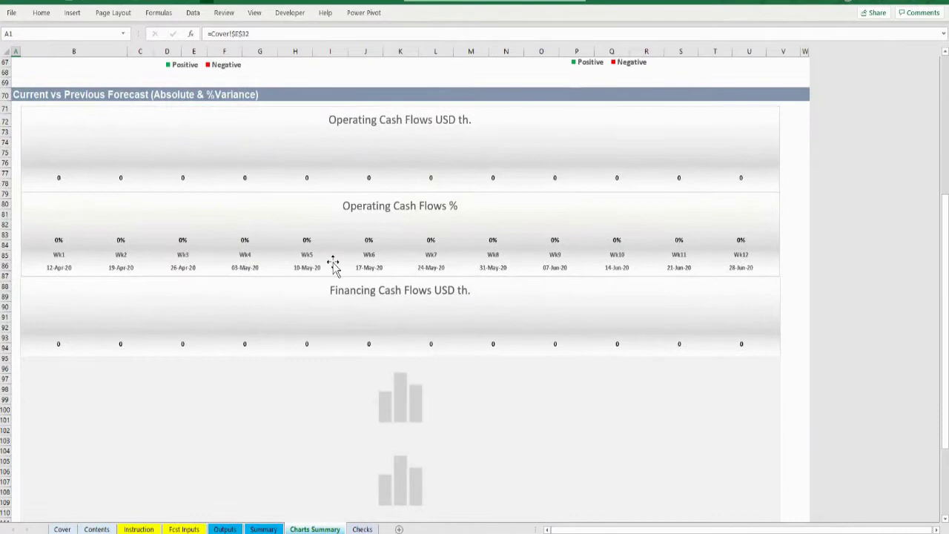
scroll(333, 266, down, 12)
scroll(334, 265, up, 20)
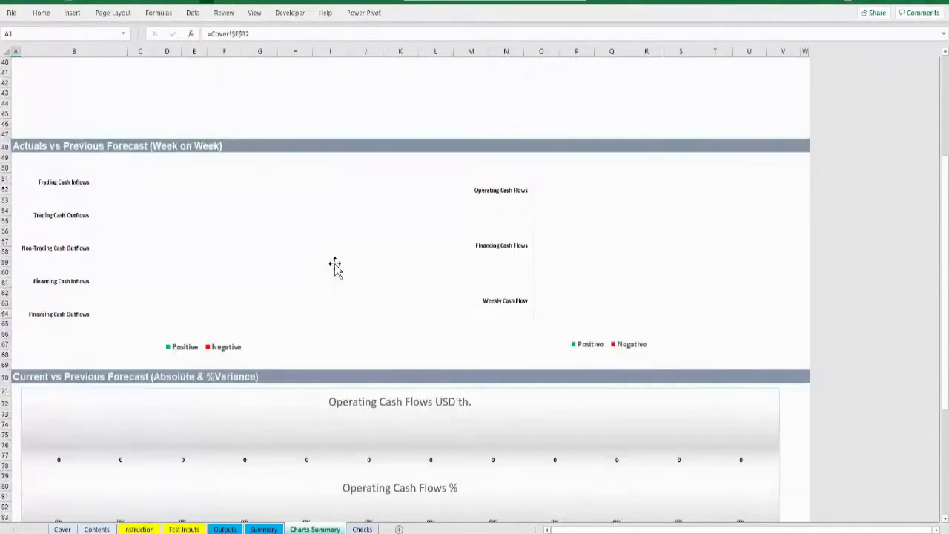
scroll(334, 269, up, 13)
click(674, 169)
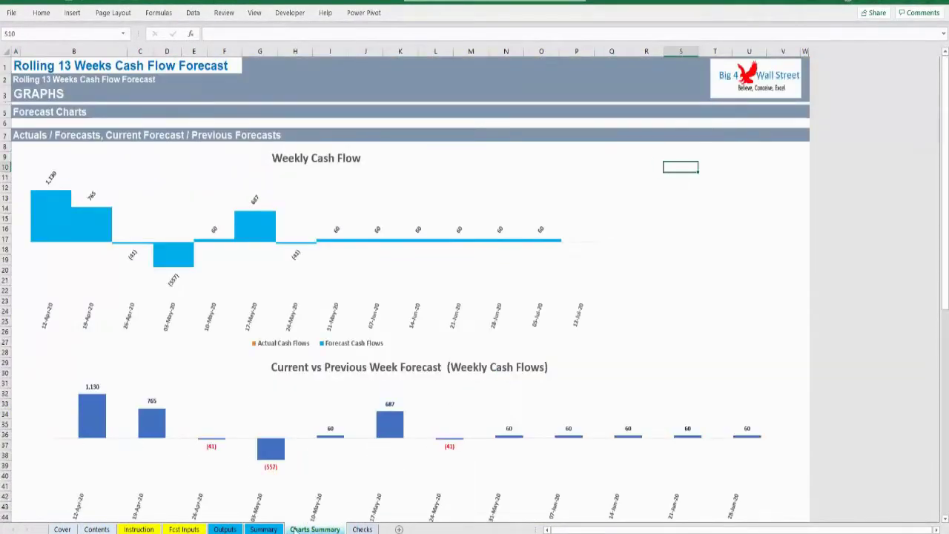
click(263, 529)
Roll the forecast forward one week and acknowledge the save as Rolling 13 Wks Wk1.xlsm.
click(319, 91)
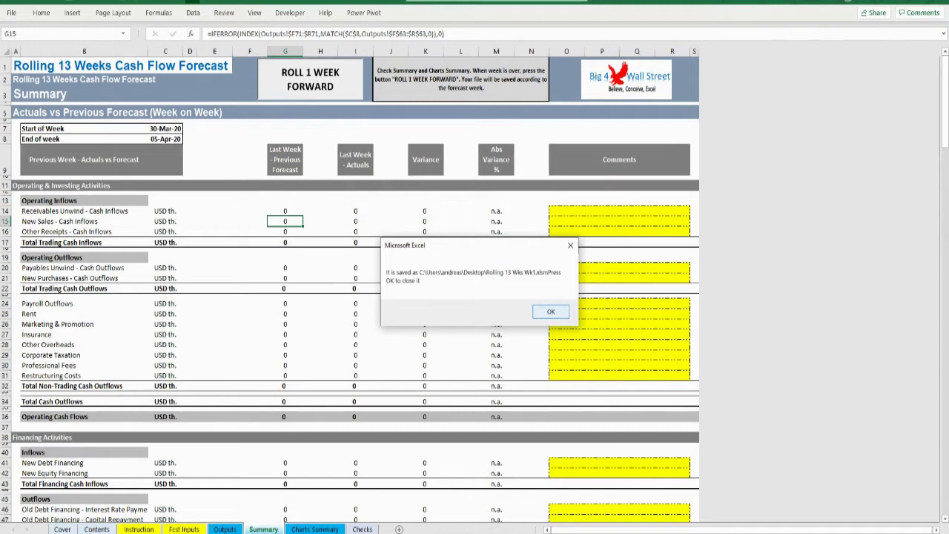
click(551, 312)
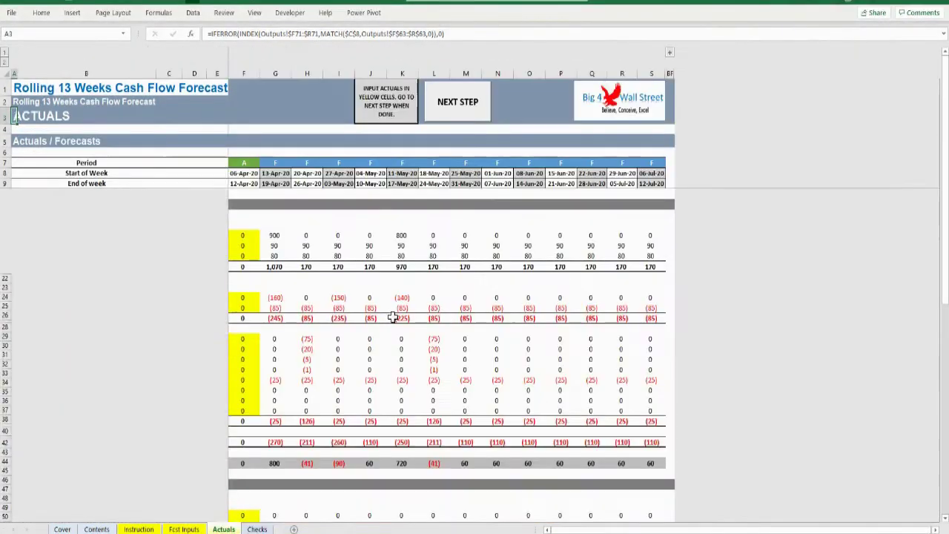
Enter 06-Apr-20 actuals of 90 New Sales, 75 Other Receipts and -90 New Purchases.
click(239, 234)
click(239, 243)
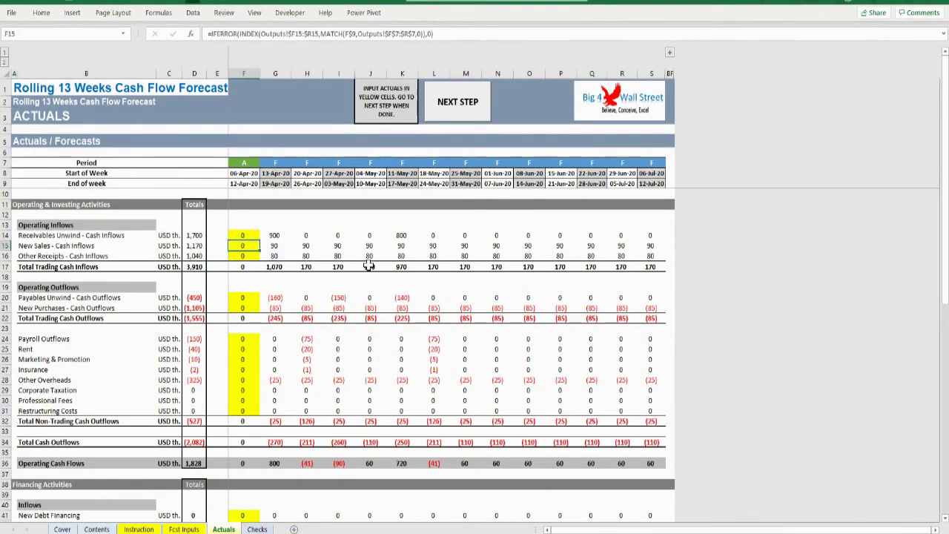
text(90)
key(Return)
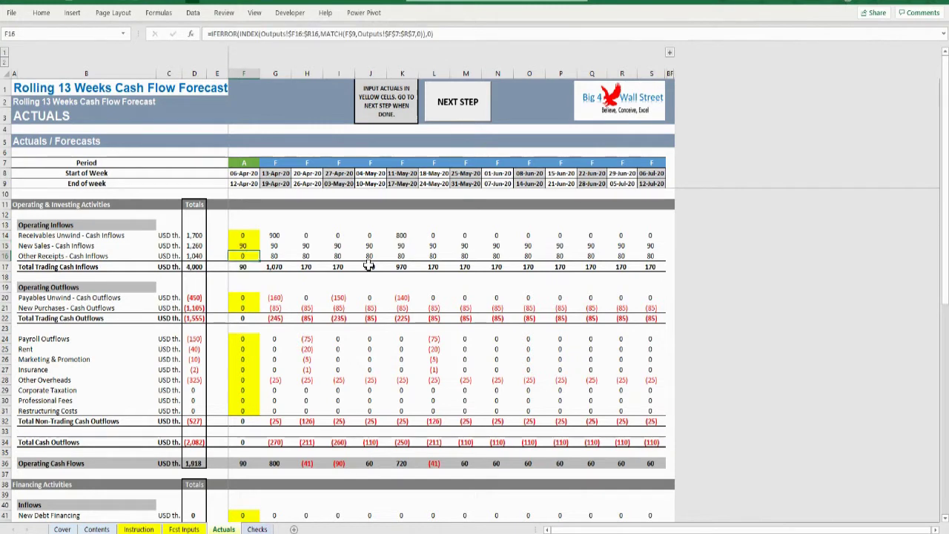
text(75)
key(Return)
key(Return)
key(Return)
key(Return)
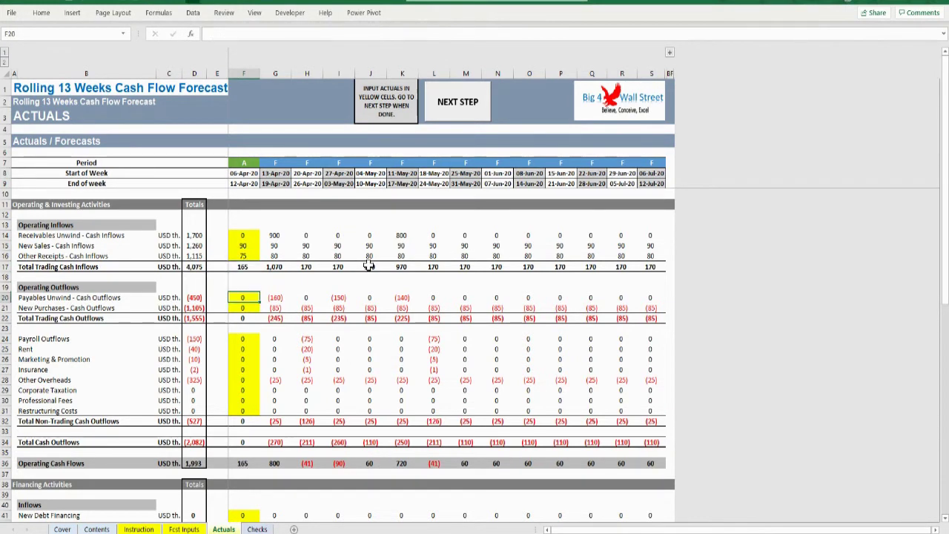
key(Return)
text(-)
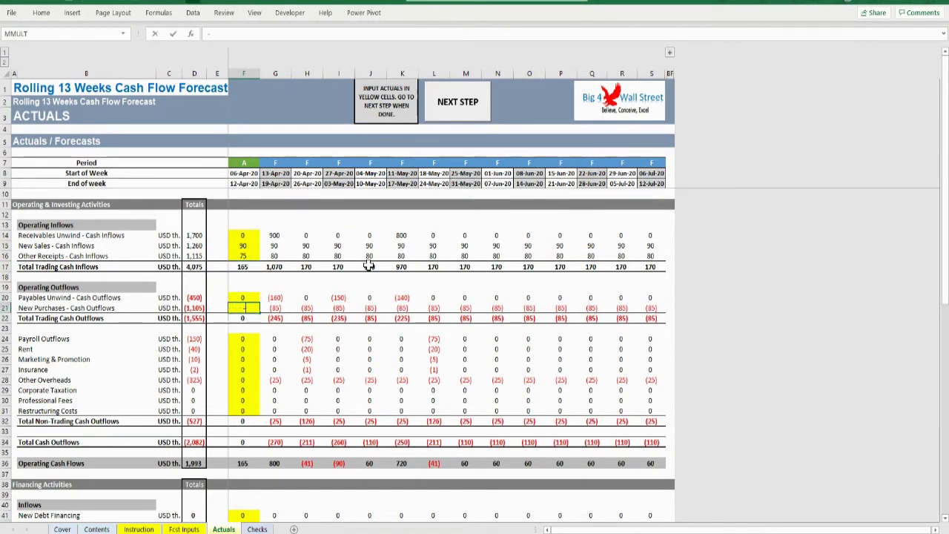
text(90)
key(Return)
key(Return)
key(Return)
scroll(295, 369, down, 3)
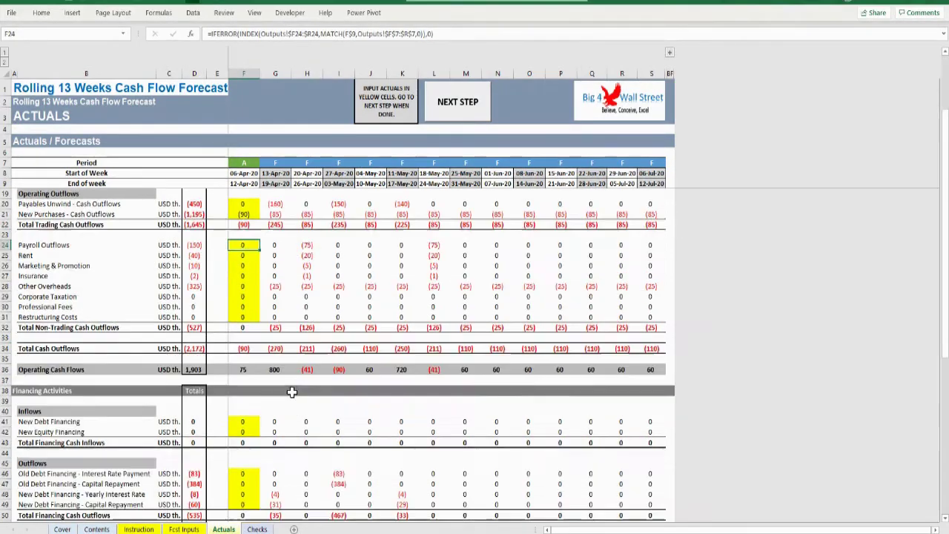
On Fcst Inputs, set New Sales to 100 in Wk1 and copy it across to Wk13.
click(457, 104)
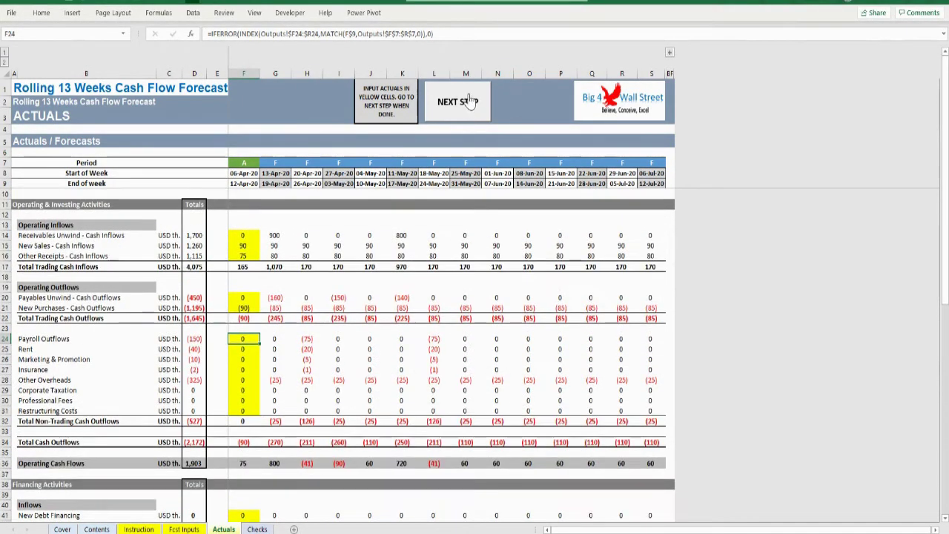
click(237, 255)
click(236, 264)
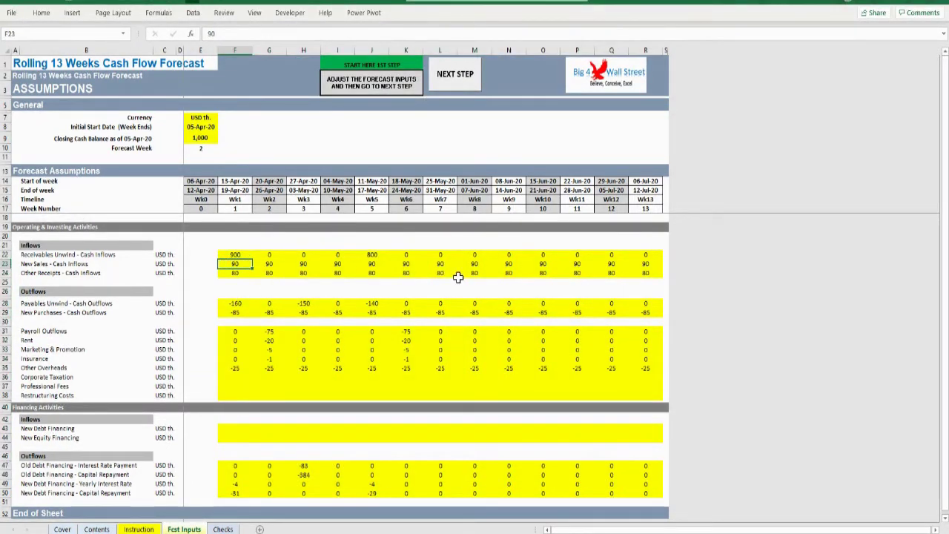
key(ctrl+Return)
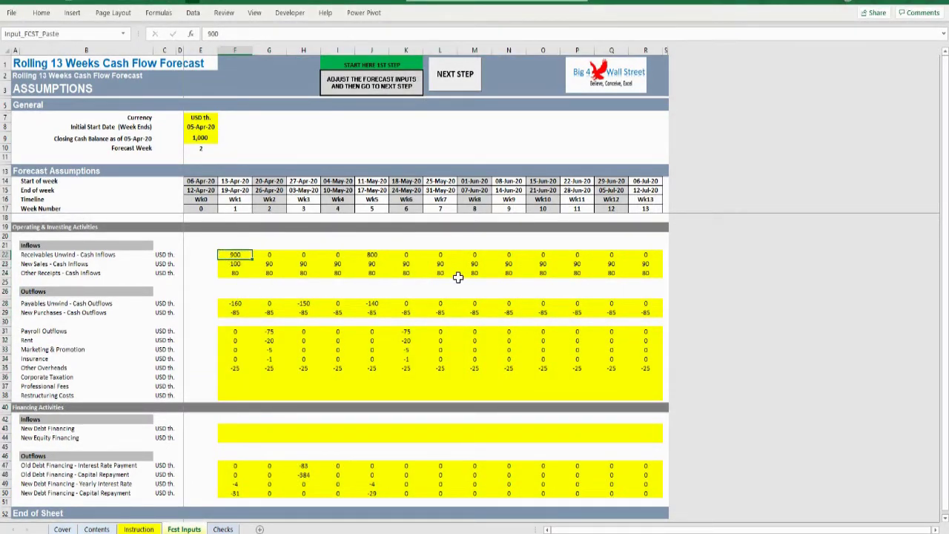
key(ctrl+c)
key(ctrl+shift+Right)
key(Down)
key(Escape)
Set New Purchases to -90 in Wk1 and paste it across every forecast week.
key(Down)
key(Down)
key(Down)
key(Down)
text(-90)
key(ctrl+Return)
key(ctrl+c)
key(ctrl+shift+Right)
key(ctrl+v)
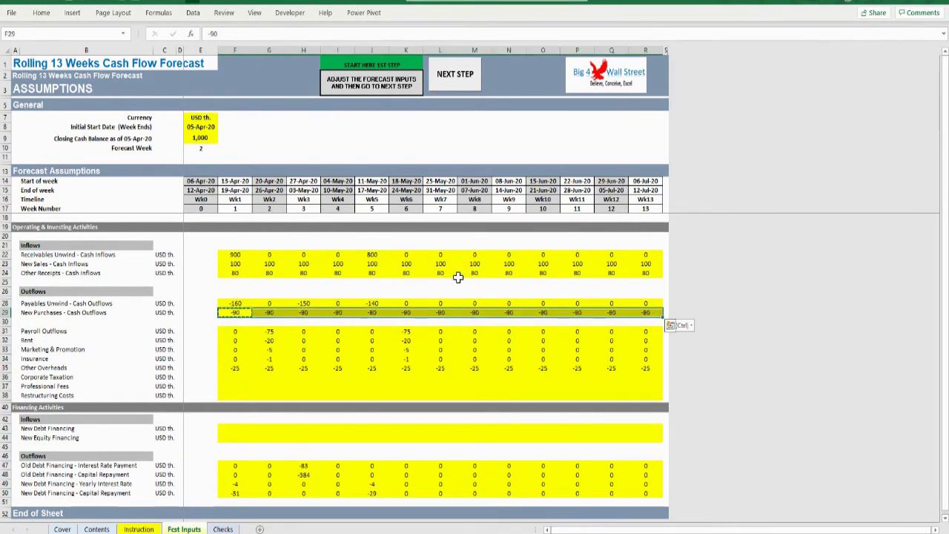
key(Escape)
Enter 600 of new debt and 600 of new equity financing in Wk1.
key(Down)
key(Down)
key(Down)
key(Down)
key(Down)
key(Down)
key(Down)
key(Down)
key(Down)
key(Down)
key(Down)
key(Down)
key(Down)
key(Down)
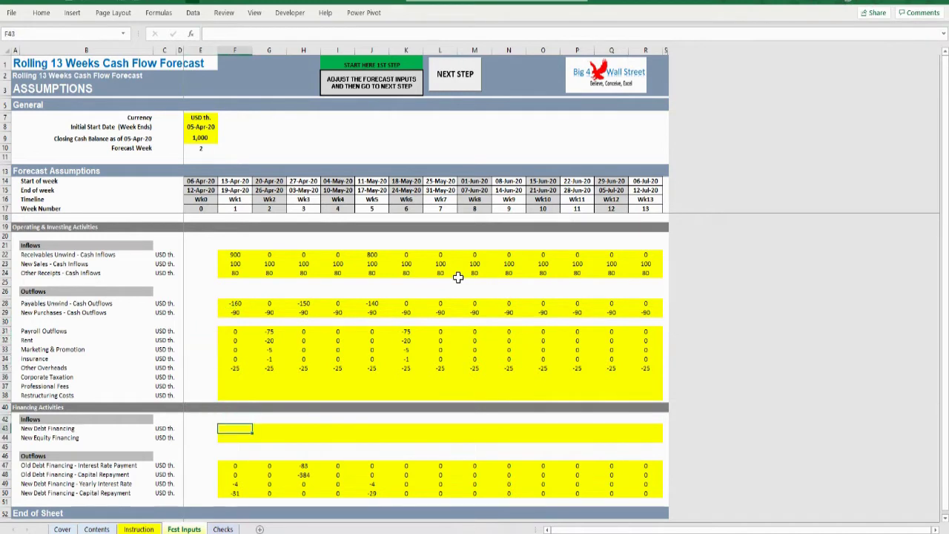
text(600)
key(Return)
text(600)
key(Up)
key(Up)
key(Up)
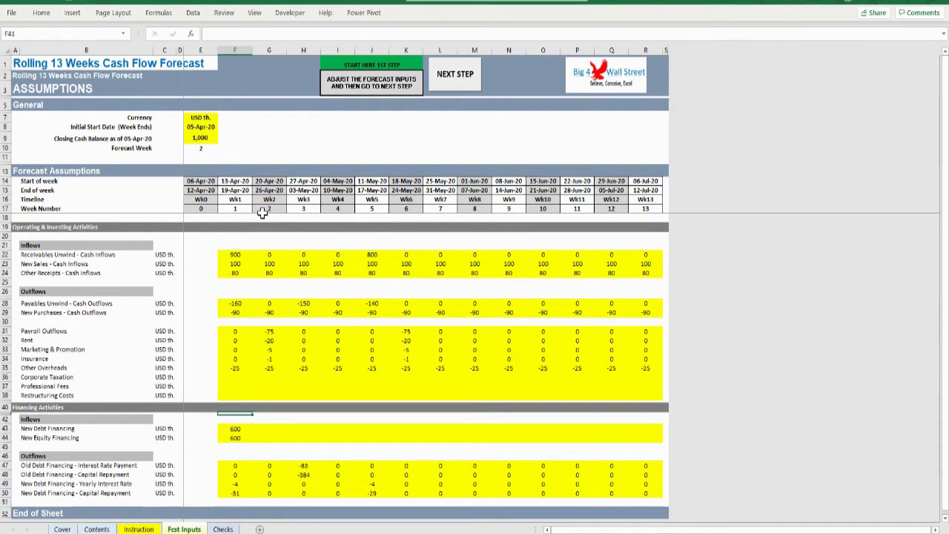
Open the Outputs sheet and inspect the weekly cash flow cells, including the Wk6 formula.
click(243, 244)
click(455, 74)
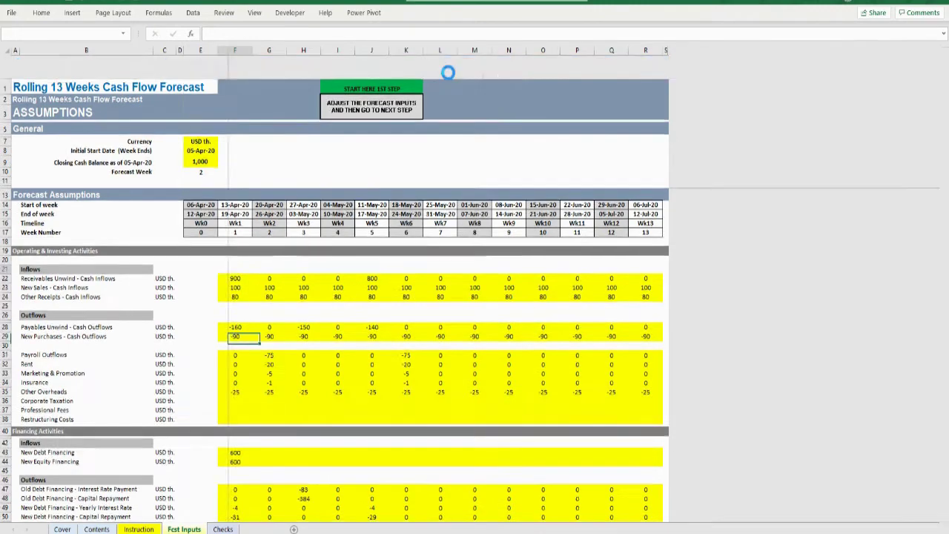
click(404, 296)
scroll(423, 309, down, 9)
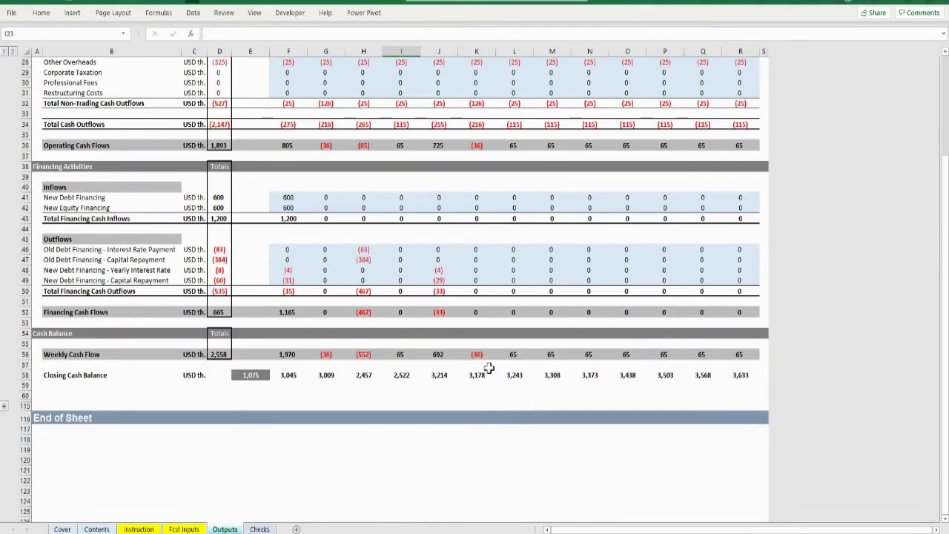
click(486, 372)
click(477, 354)
Check Wk6 trading inflows and the Wk4 and Wk6 operating cash flow formulas, then advance to Summary.
scroll(460, 337, up, 7)
scroll(460, 337, up, 2)
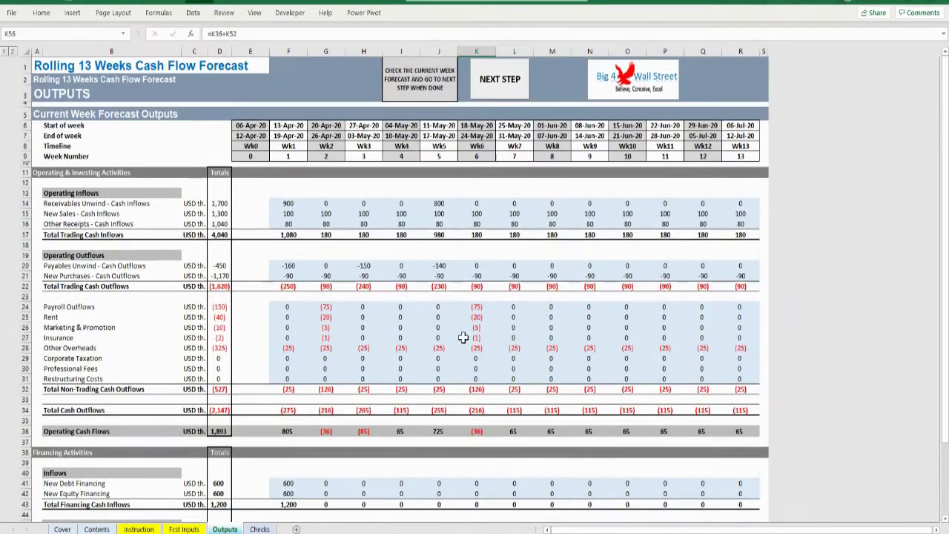
click(477, 234)
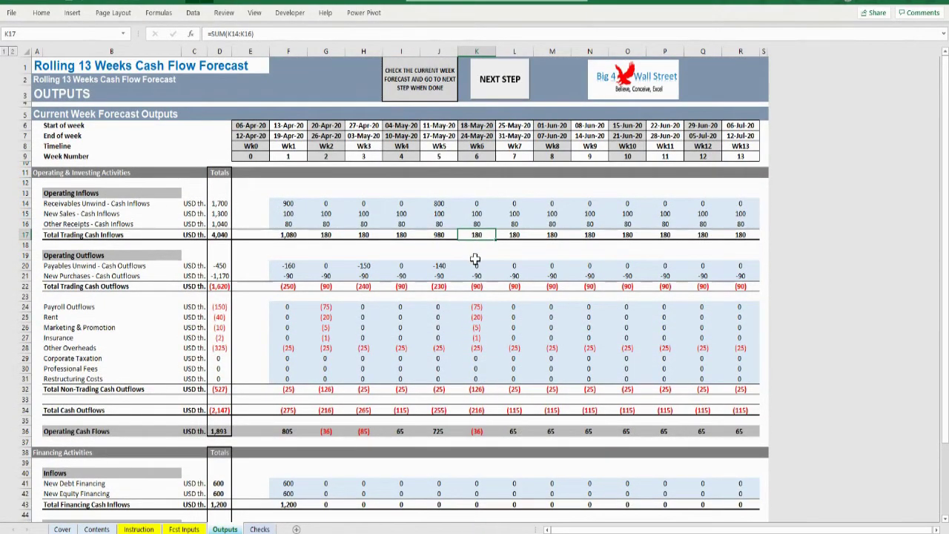
click(404, 430)
click(475, 432)
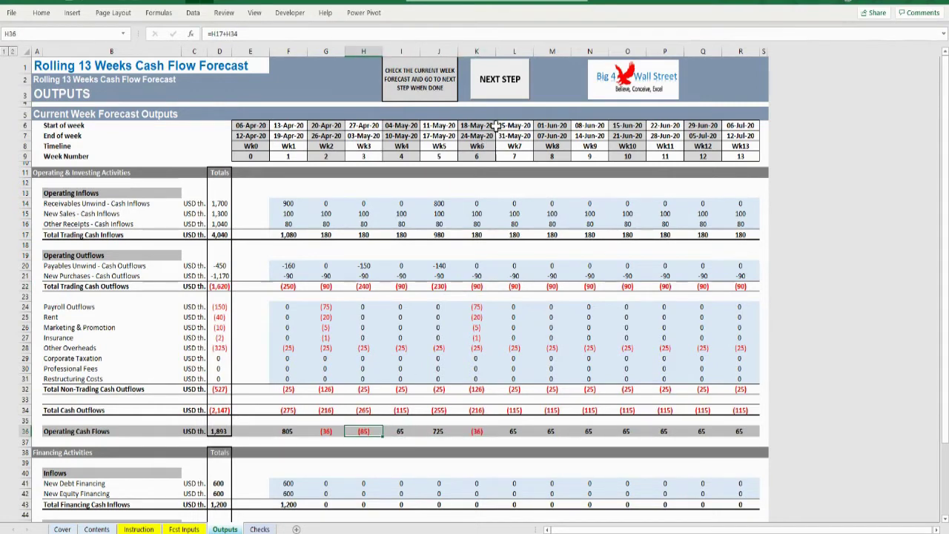
click(522, 86)
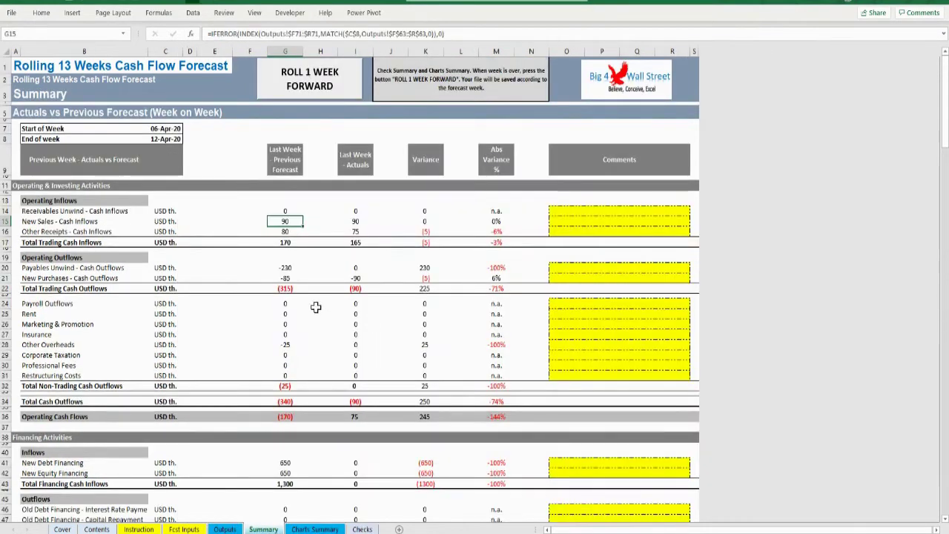
Review the Other Receipts actual and variance percentage, plus the Other Receipts and Payables Unwind comment cells.
click(357, 231)
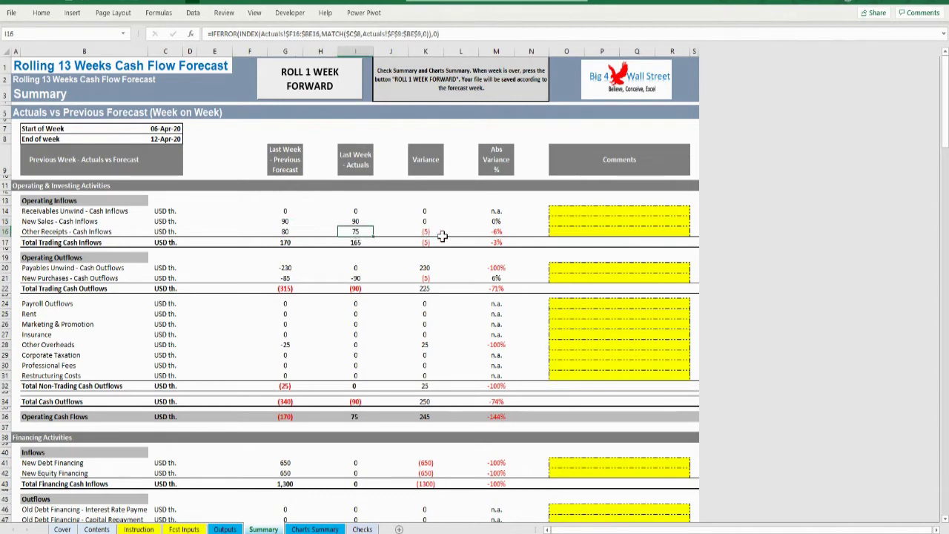
click(493, 233)
click(564, 232)
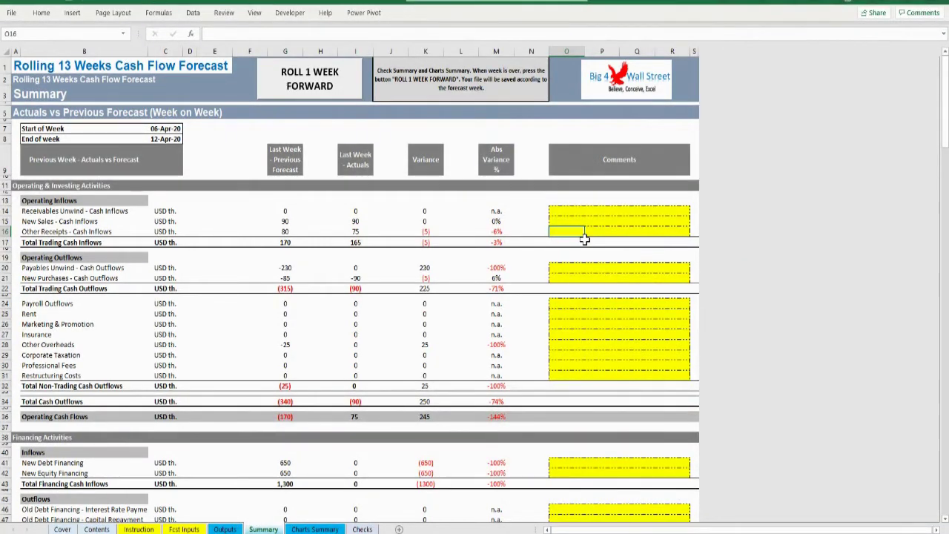
click(564, 268)
scroll(504, 322, down, 19)
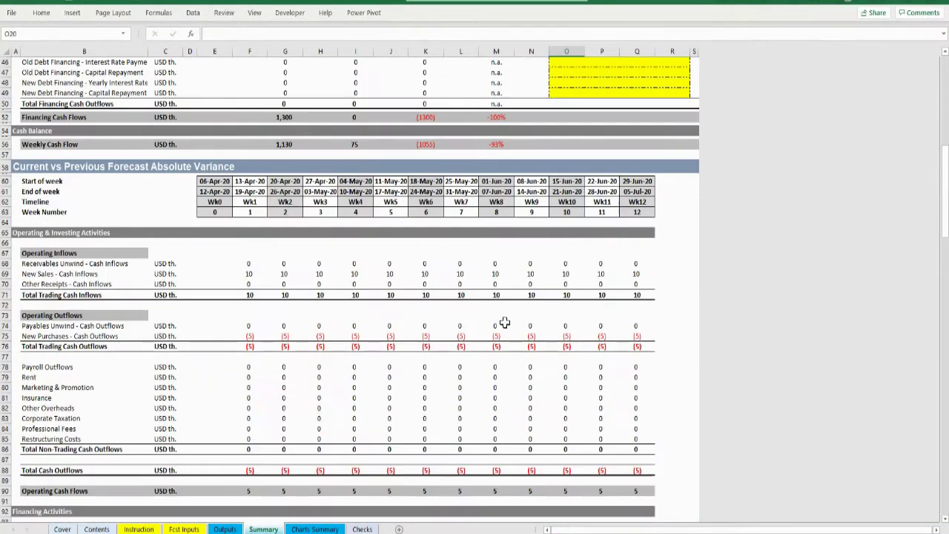
scroll(504, 322, down, 20)
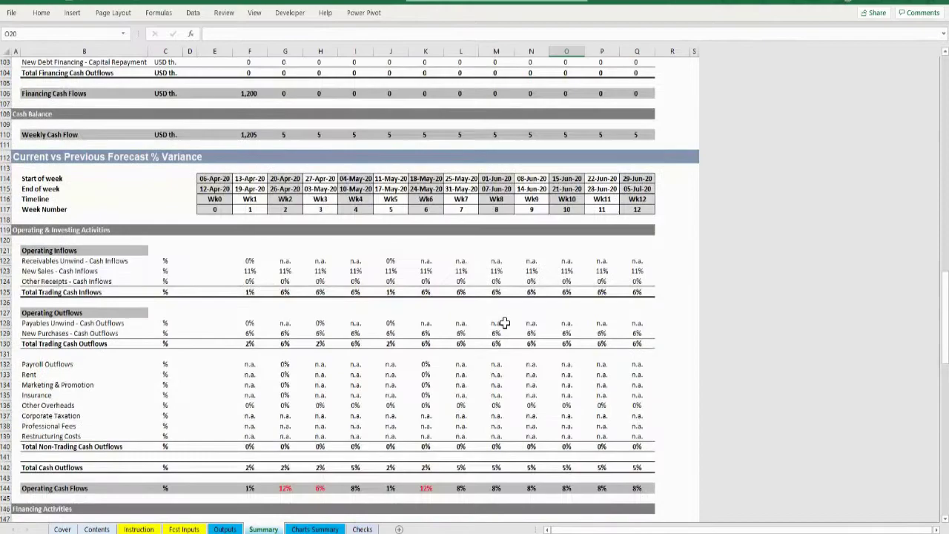
scroll(505, 323, down, 16)
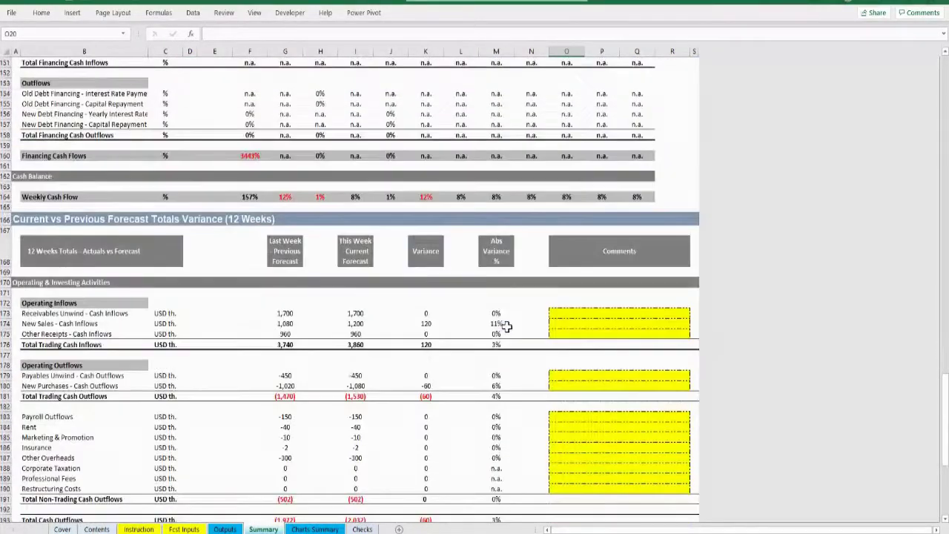
scroll(507, 326, up, 20)
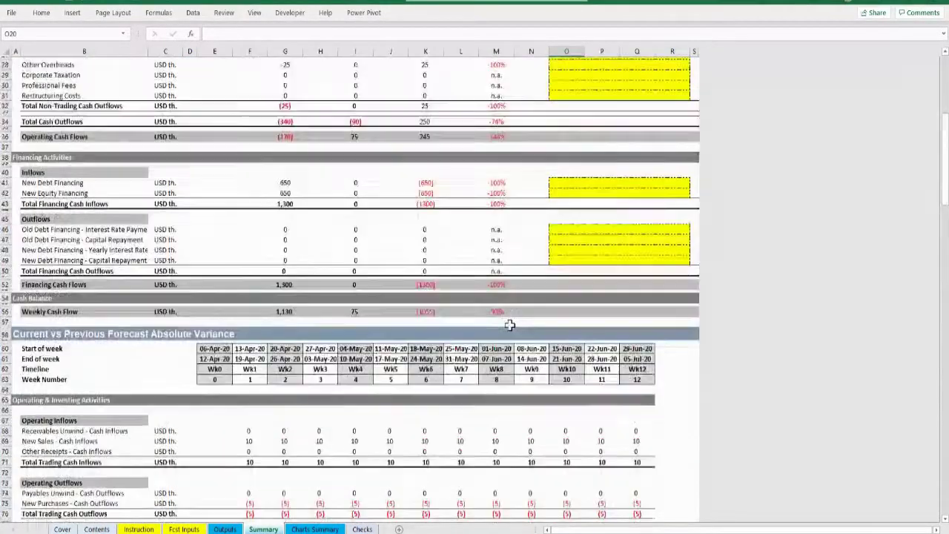
scroll(509, 324, up, 9)
Scroll through the Charts Summary cash flow charts to the bottom, then return to Summary.
click(314, 528)
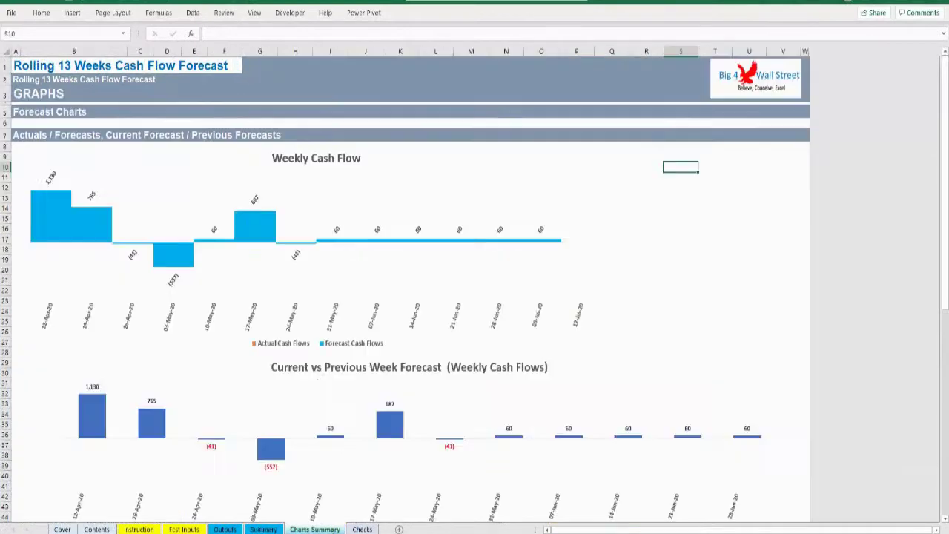
scroll(404, 285, down, 11)
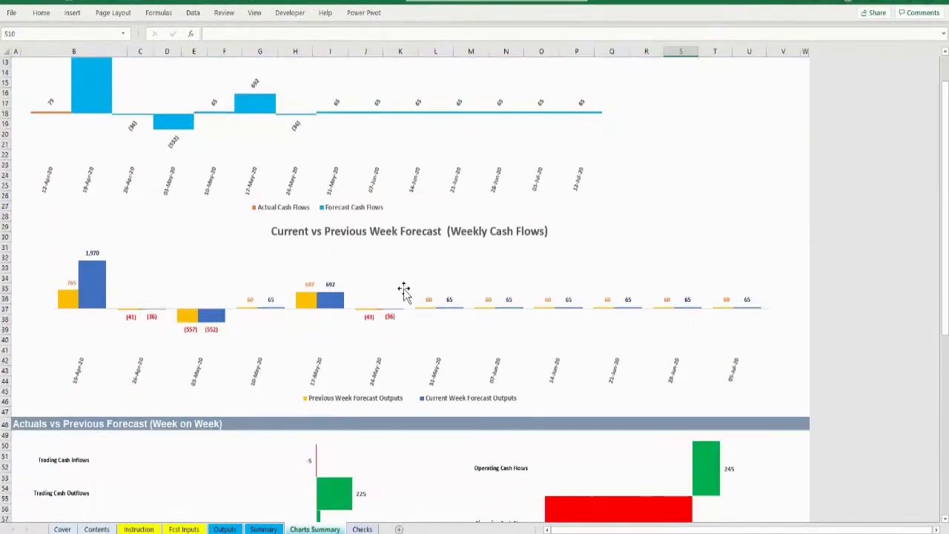
scroll(402, 295, down, 15)
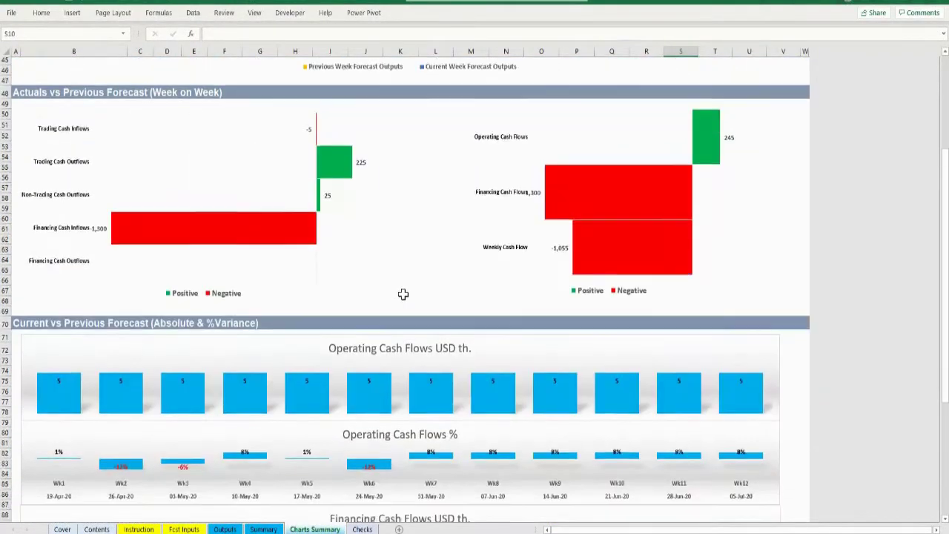
scroll(403, 294, down, 9)
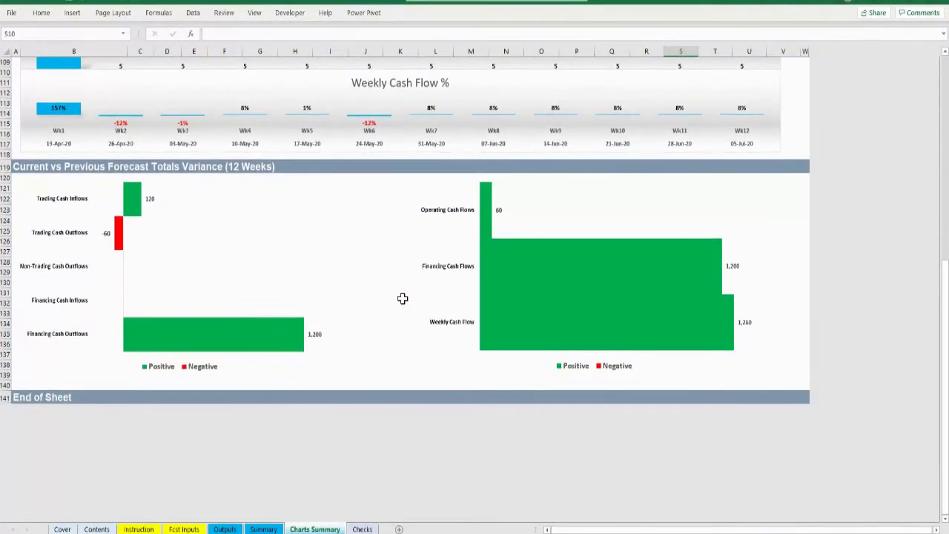
scroll(403, 296, up, 20)
scroll(404, 298, up, 10)
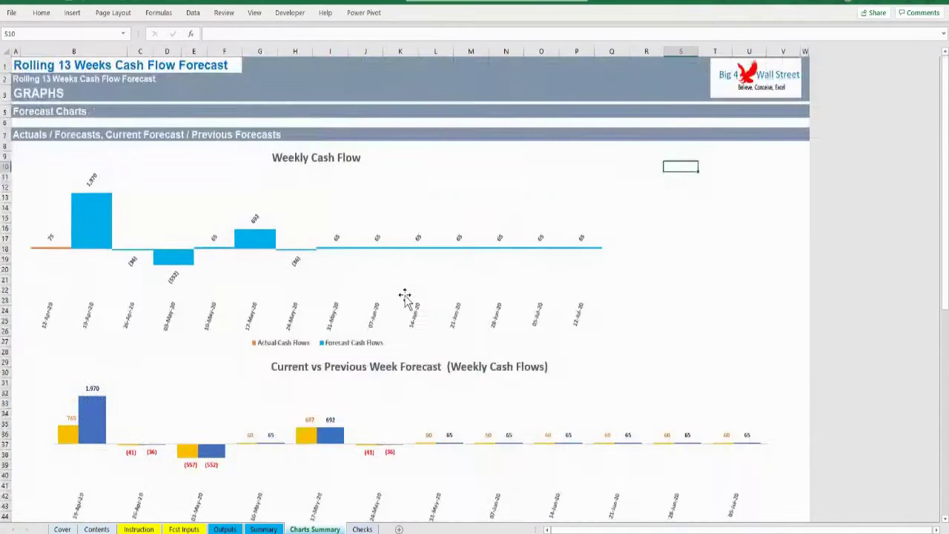
click(275, 529)
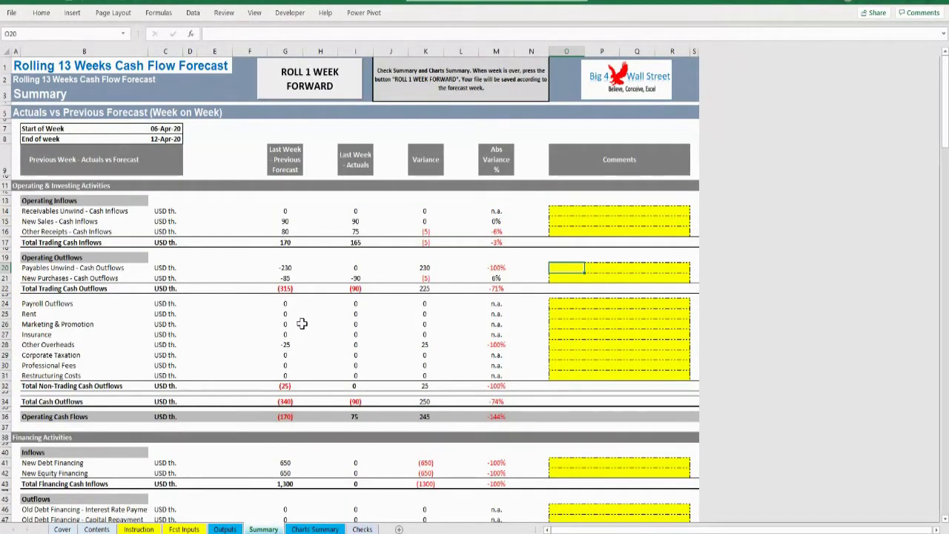
Roll the forecast forward one week, saving Rolling 13 Wks Wk2.xlsm, and acknowledge the confirmation.
scroll(302, 323, down, 7)
scroll(345, 185, up, 2)
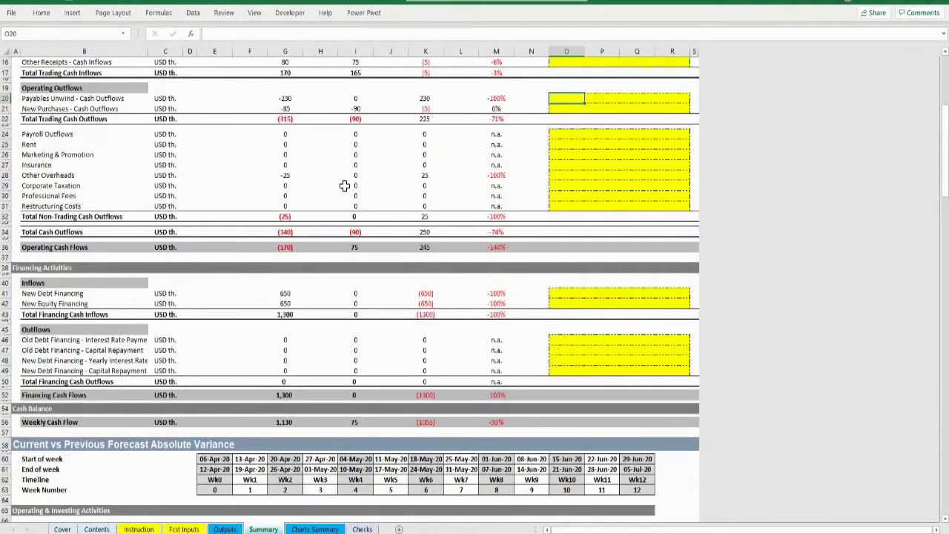
scroll(345, 185, up, 5)
click(320, 83)
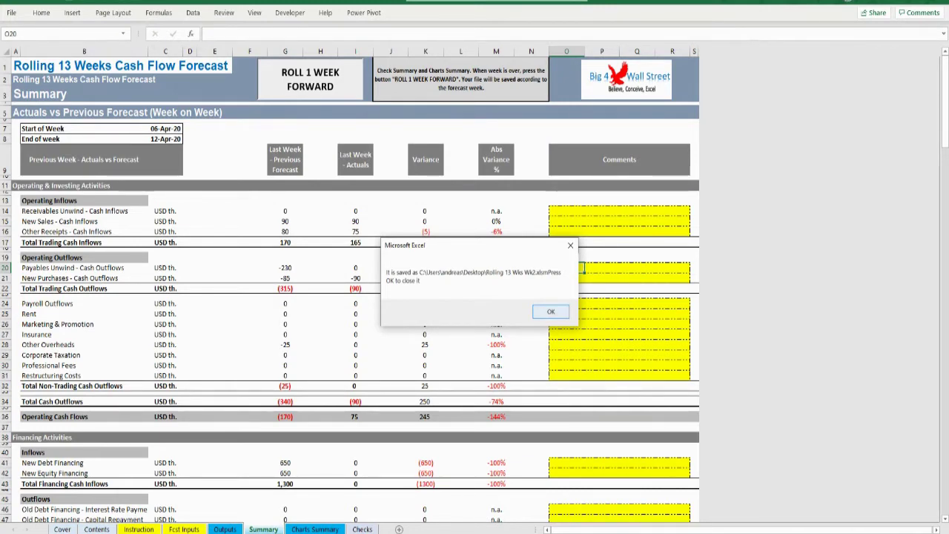
click(551, 311)
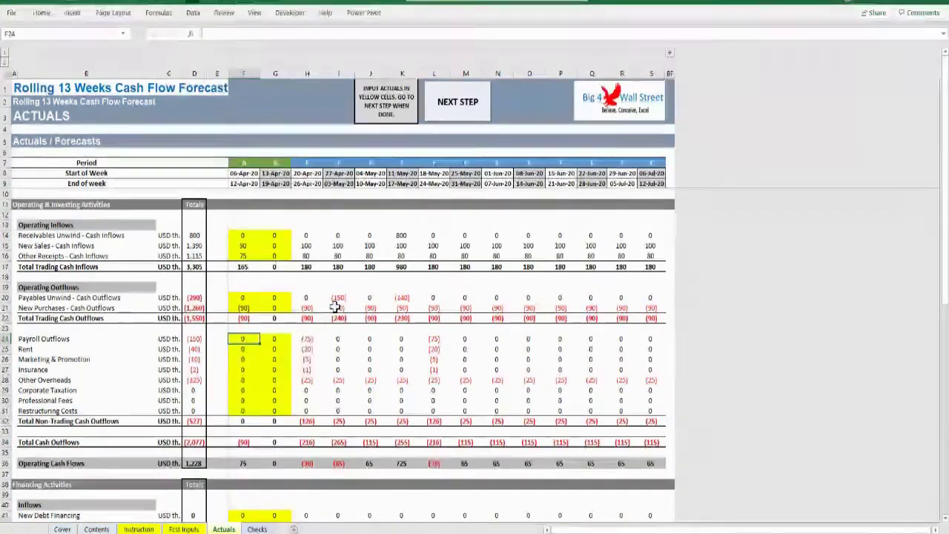
Enter 13-Apr-20 actuals: New Sales 105, Other Receipts 85 and New Purchases (85).
click(267, 246)
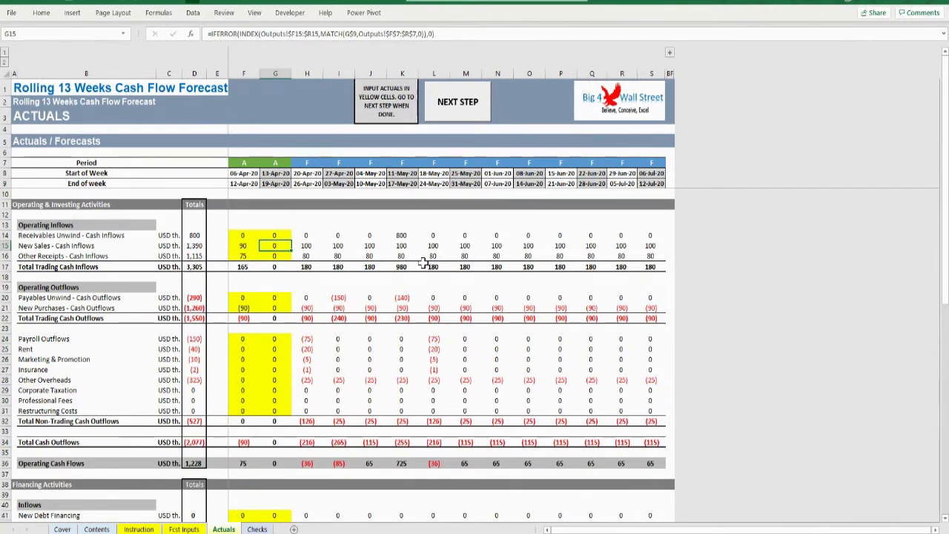
text(105)
key(Return)
text(85)
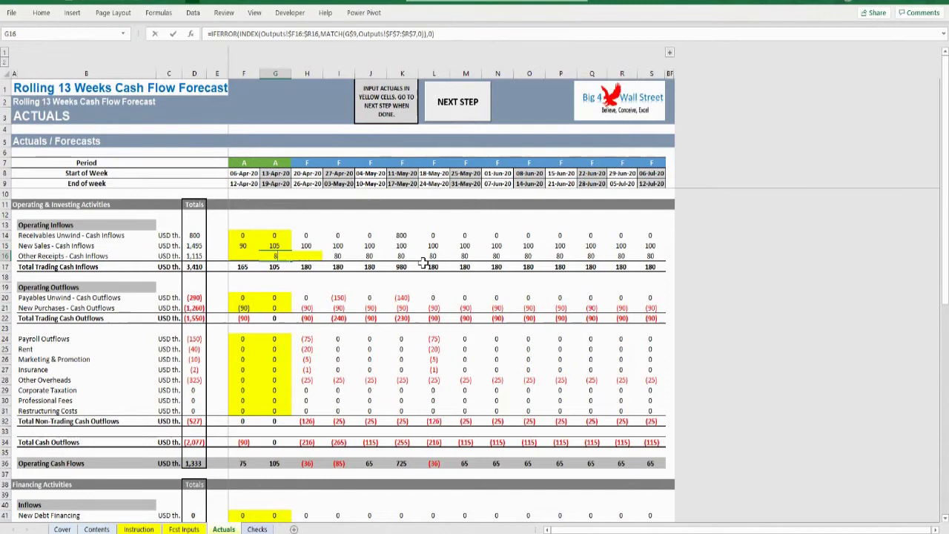
key(Return)
key(Return)
key(Return)
key(Return)
key(Return)
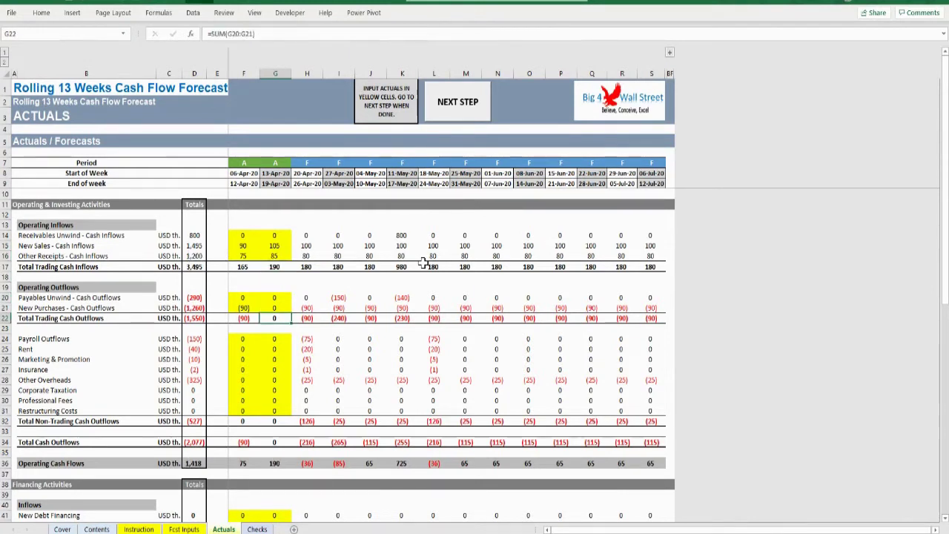
text(-)
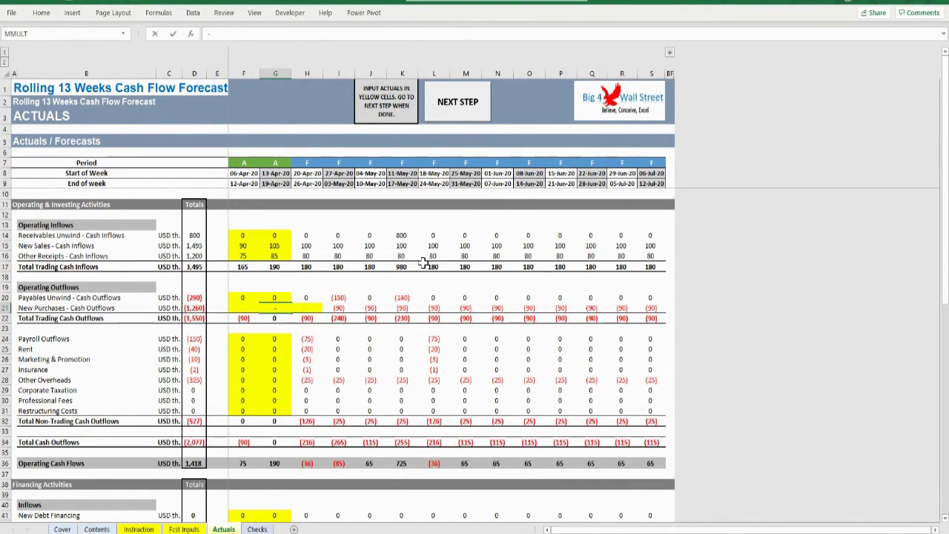
text(85)
key(Return)
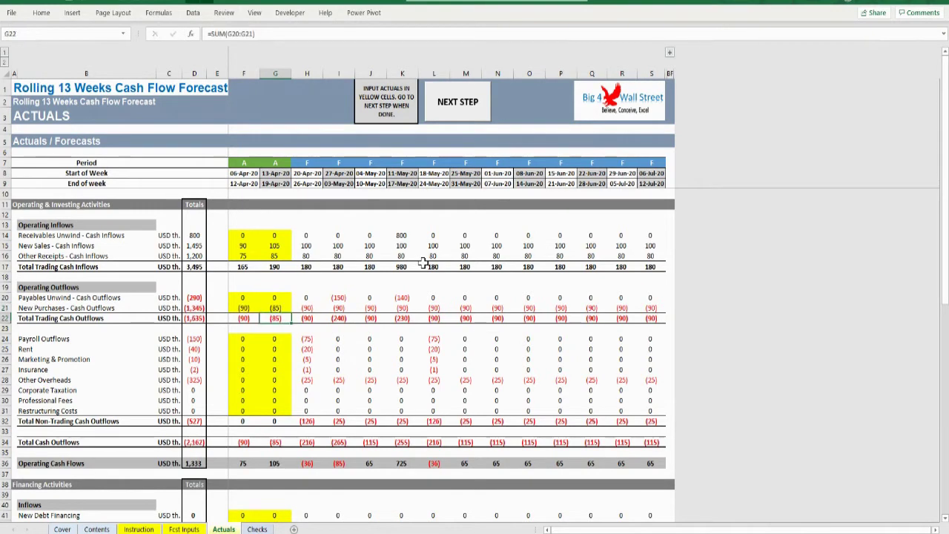
Enter 550 each for new debt financing (G41) and new equity financing (G42).
scroll(267, 339, down, 4)
click(275, 390)
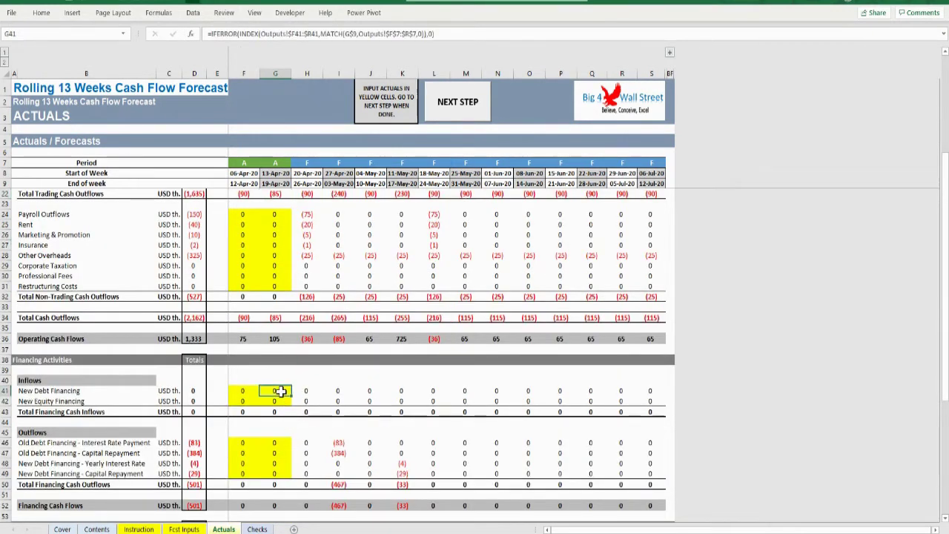
text(550)
key(Return)
text(5)
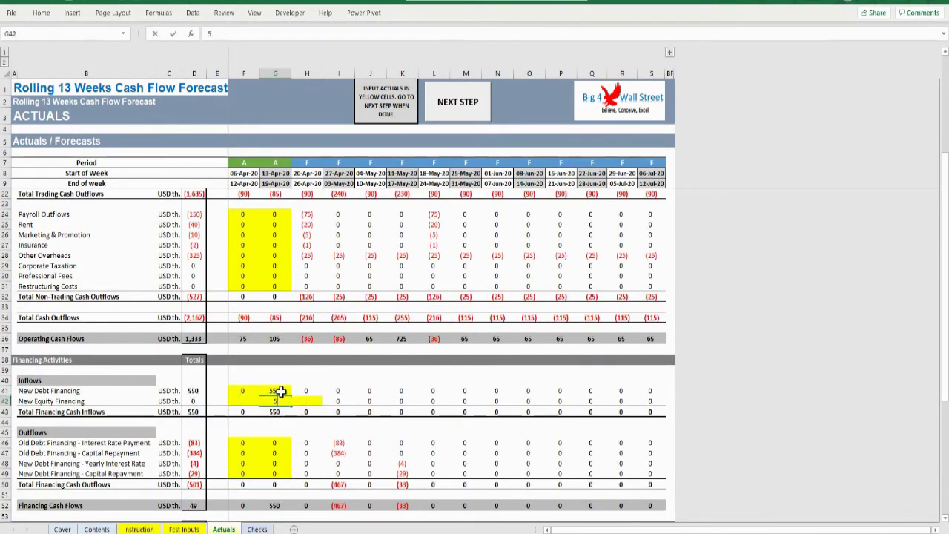
text(50)
key(Return)
click(276, 401)
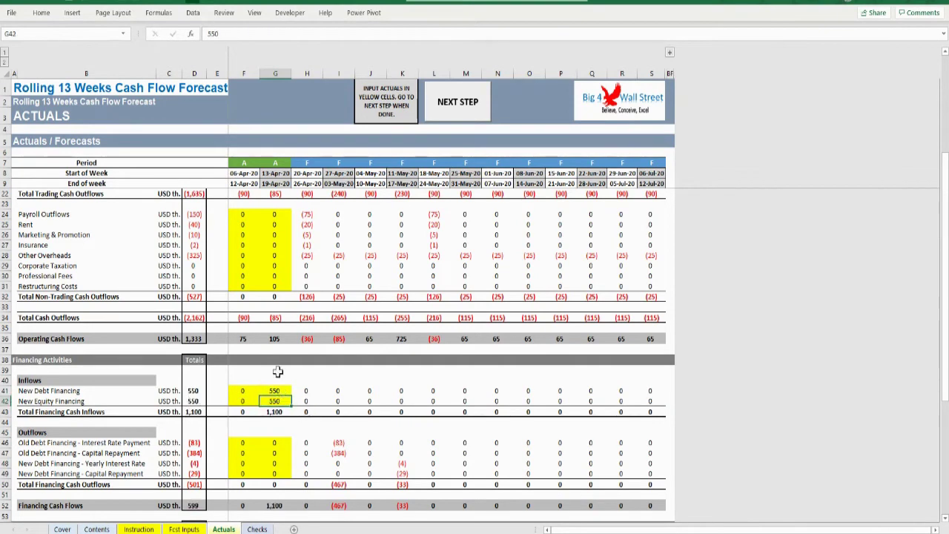
scroll(277, 373, up, 3)
scroll(274, 349, up, 1)
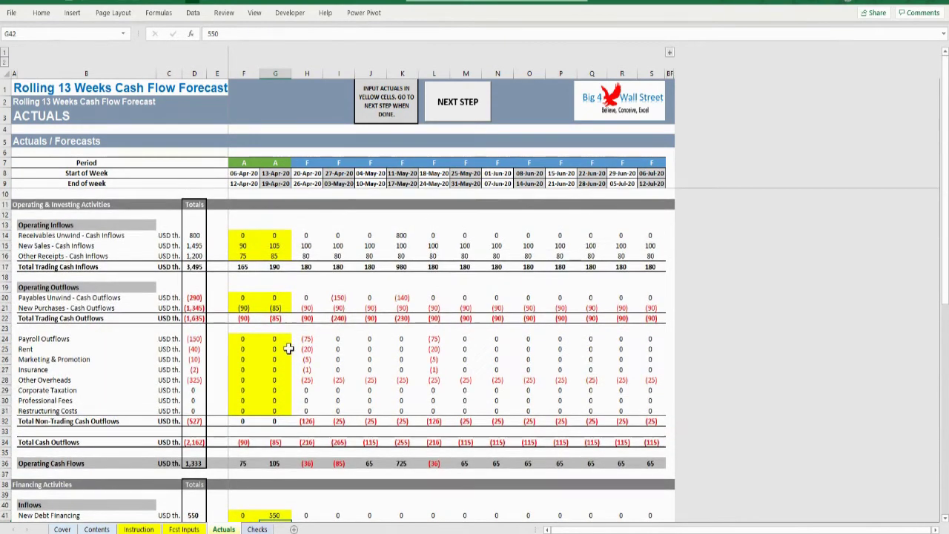
On Fcst Inputs, fill the New Sales forecast of 105 across row 23.
click(471, 100)
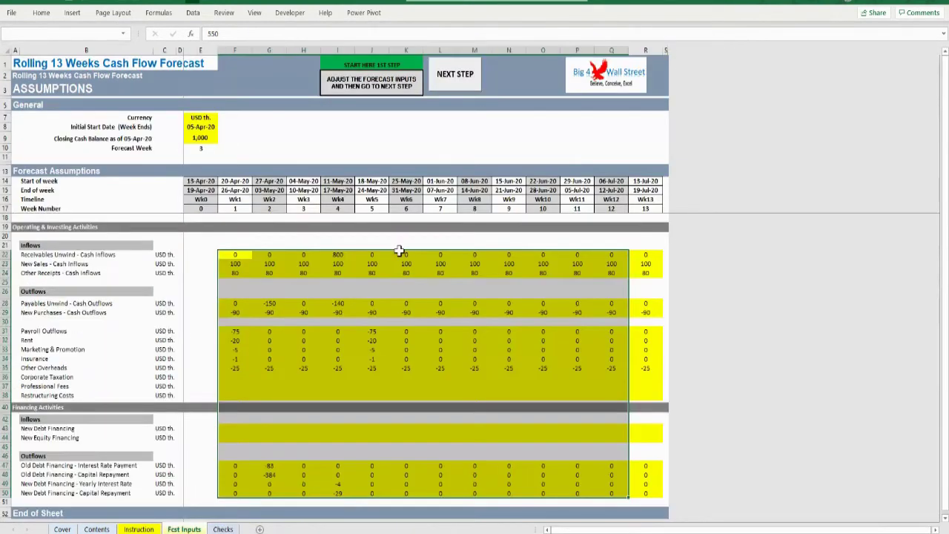
click(237, 255)
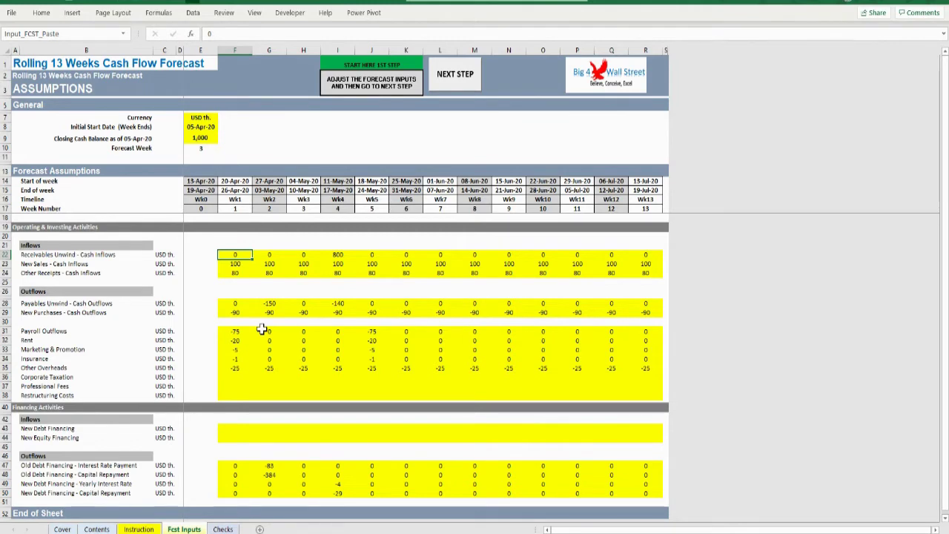
click(249, 264)
click(270, 264)
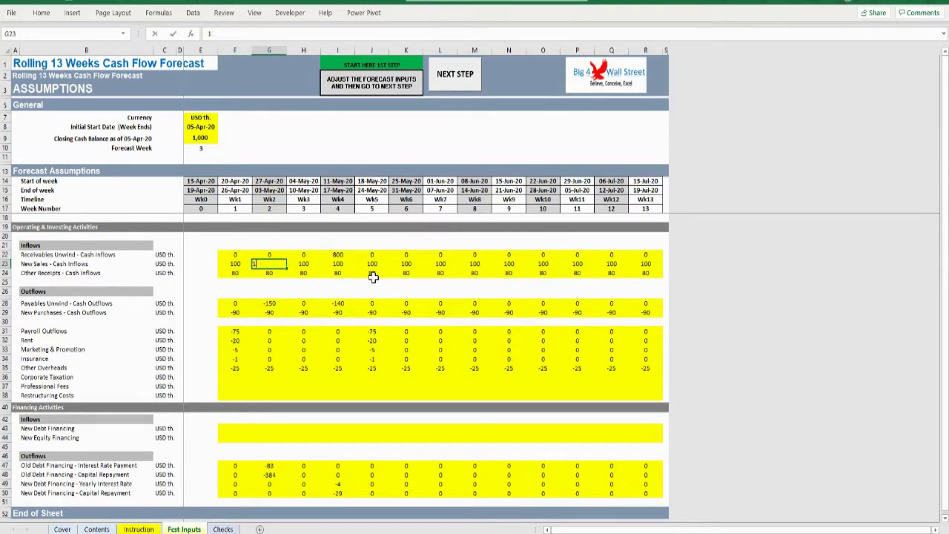
key(ctrl+Return)
key(shift+ctrl+Right)
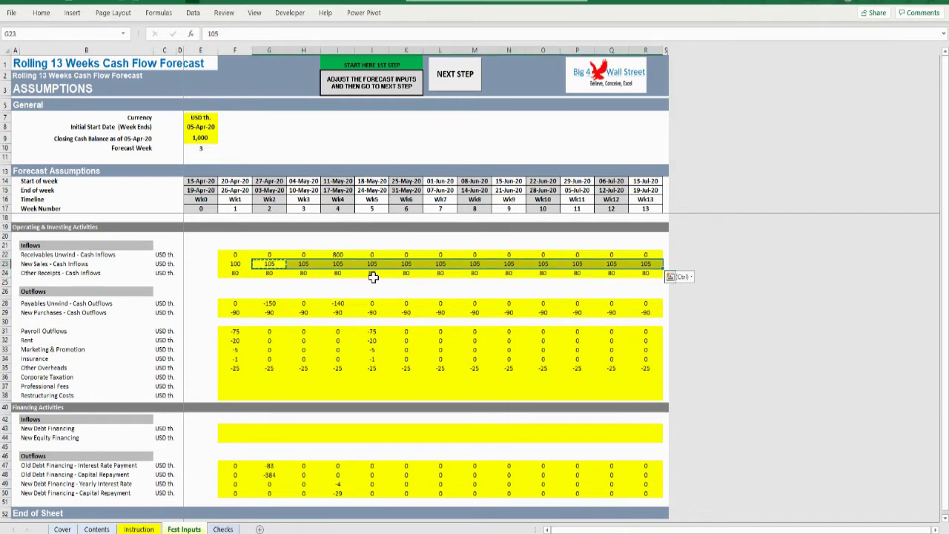
key(ctrl+r)
Set Other Overheads to -30 for week 2 and fill it through H35:R35.
key(Down)
key(Down)
key(Down)
key(Down)
key(Down)
key(Down)
key(Down)
key(Down)
key(Down)
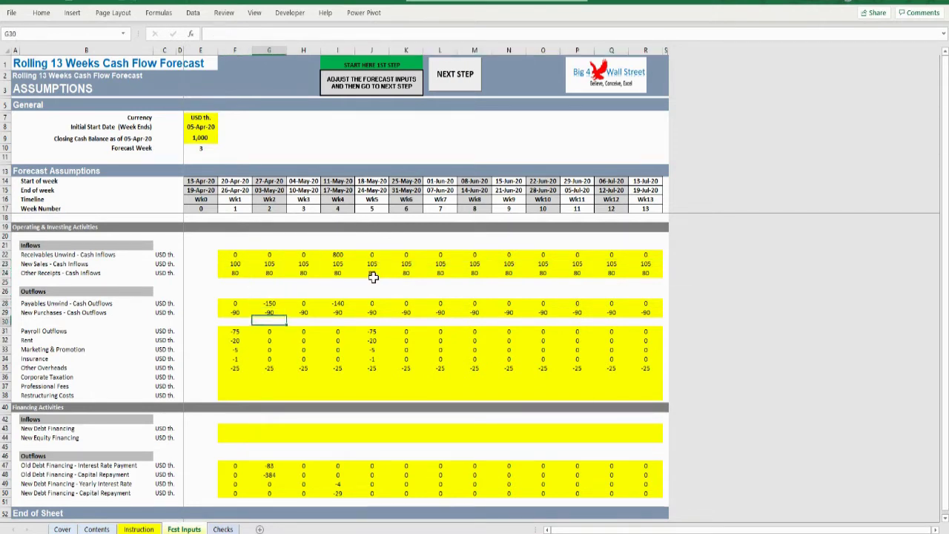
key(Down)
key(Down)
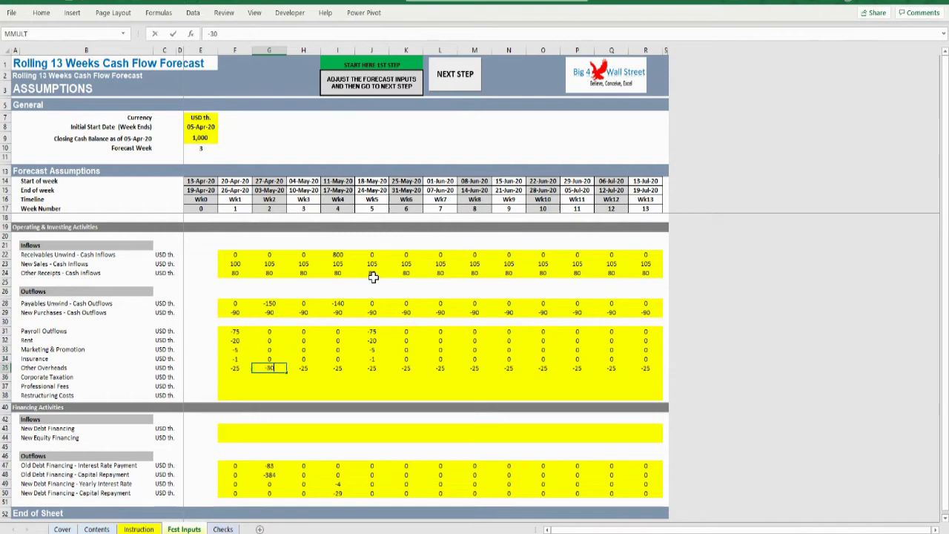
key(ctrl+Return)
key(shift+ctrl+Right)
key(ctrl+r)
Change week 2 old-debt interest to -90 and capital repayment to -400.
scroll(241, 352, down, 6)
click(269, 315)
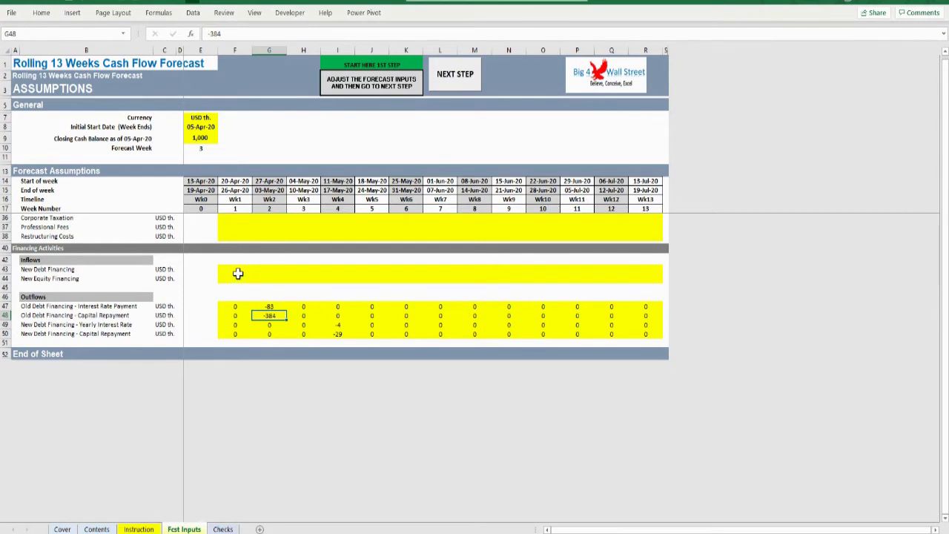
click(278, 307)
scroll(315, 317, up, 1)
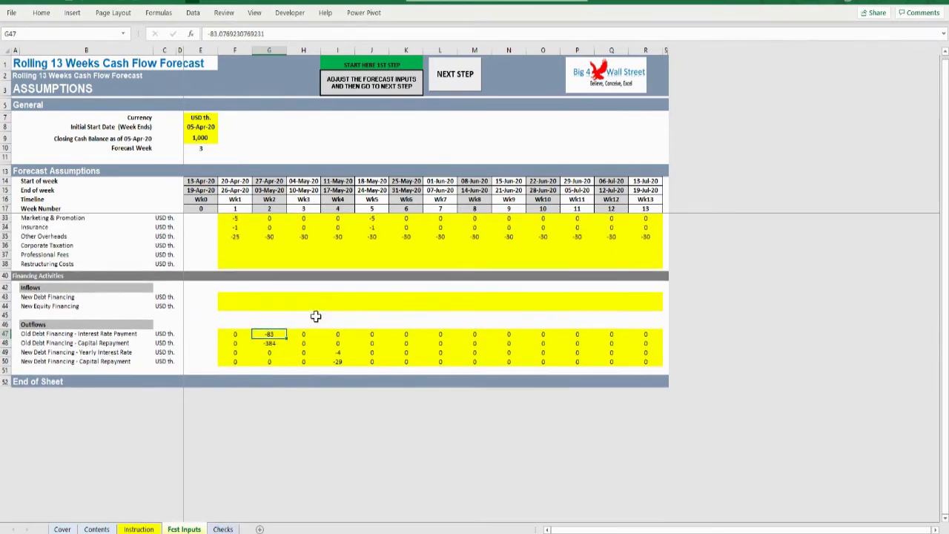
text(-90)
key(Return)
text(-)
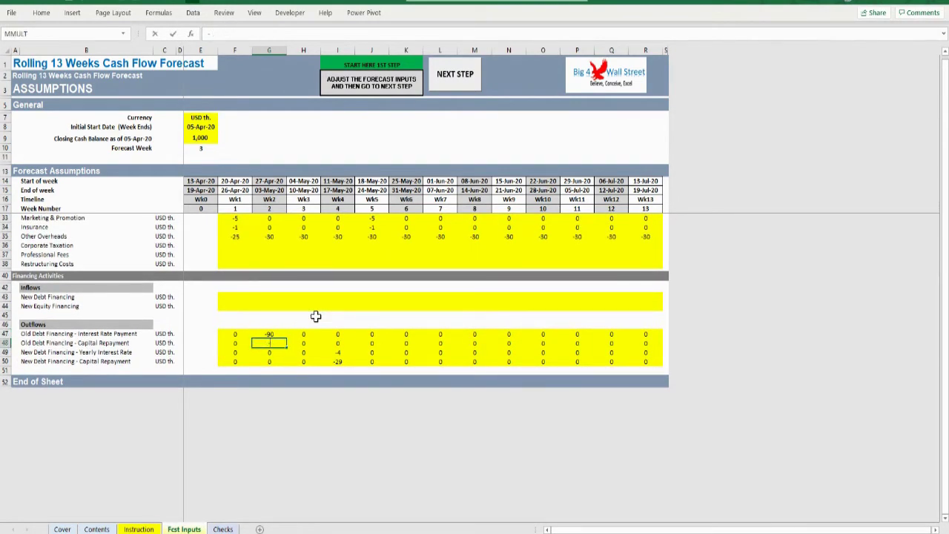
key(Up)
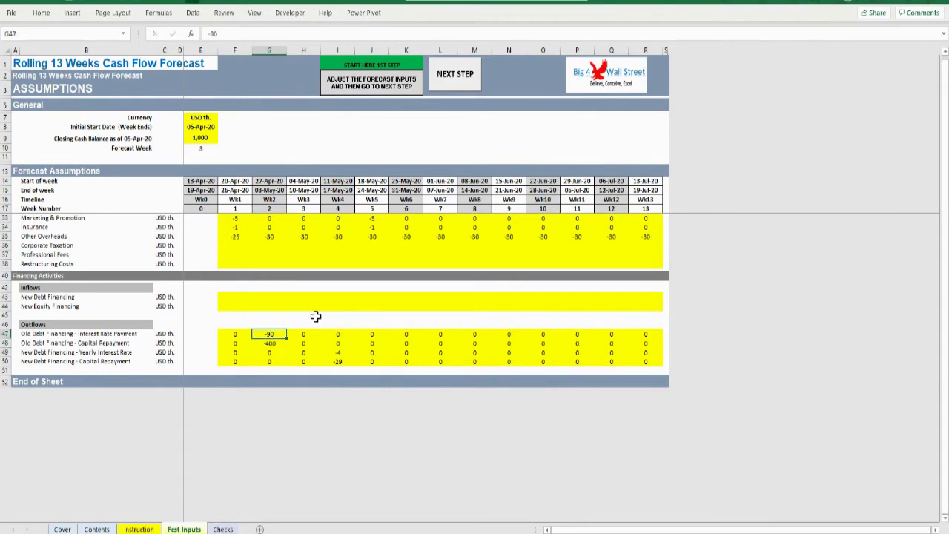
scroll(264, 378, up, 5)
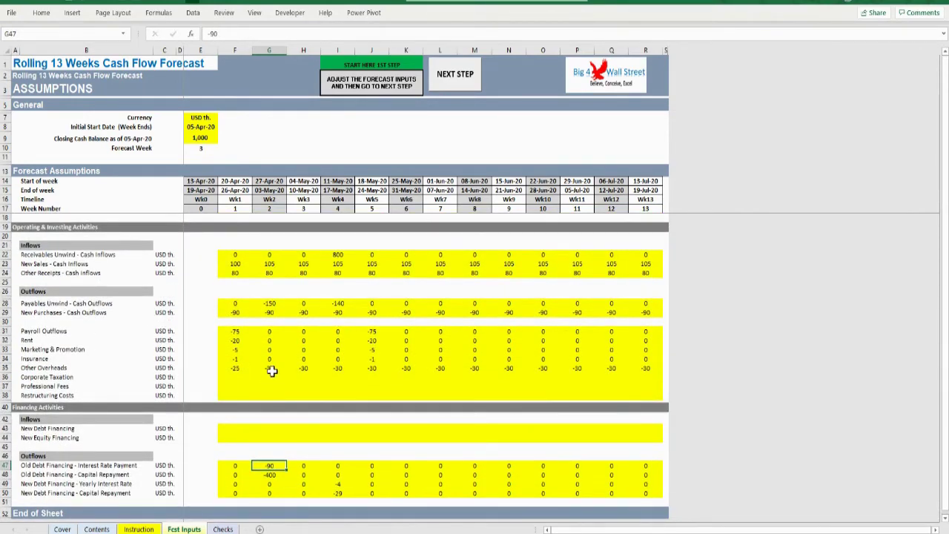
click(275, 251)
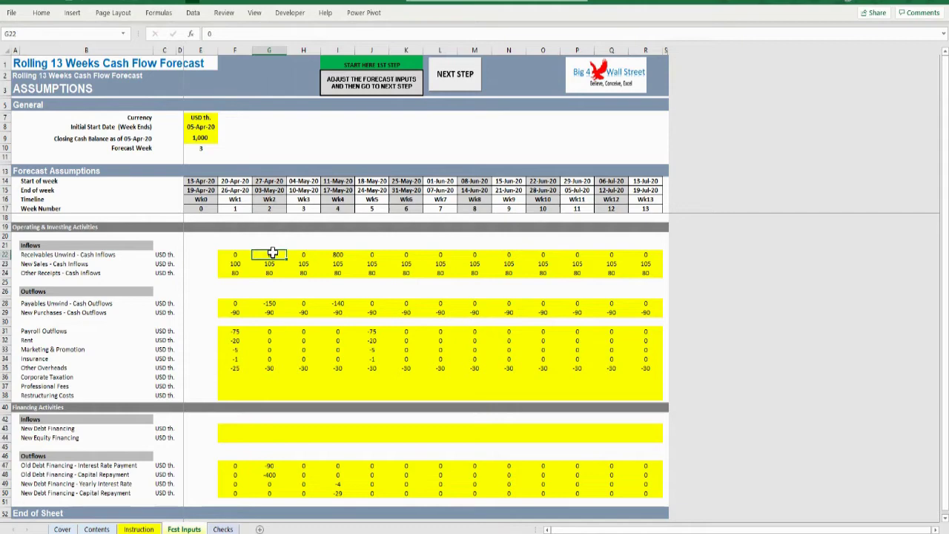
click(460, 81)
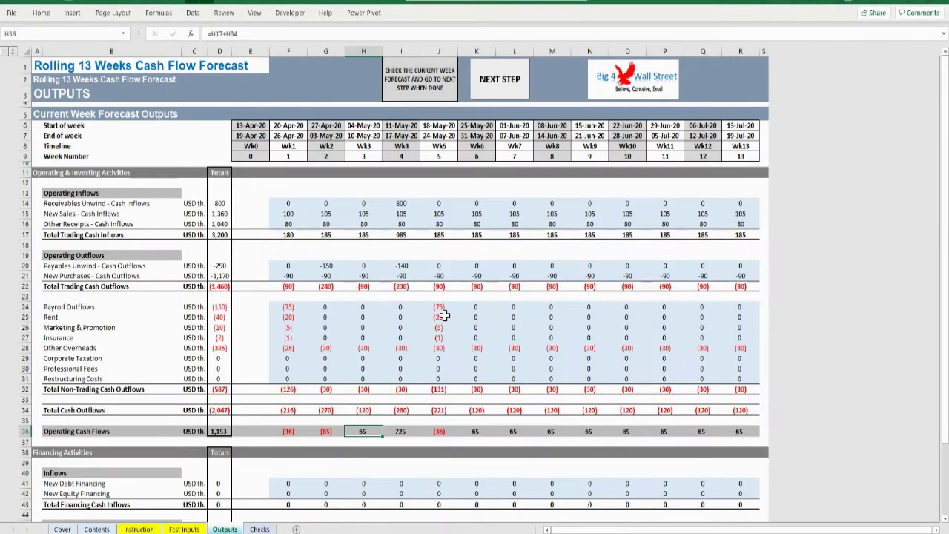
Review the recalculated Outputs: (523) financing cash flows, 630 weekly total, Wk13 closing 2,910.
click(490, 331)
scroll(489, 334, down, 7)
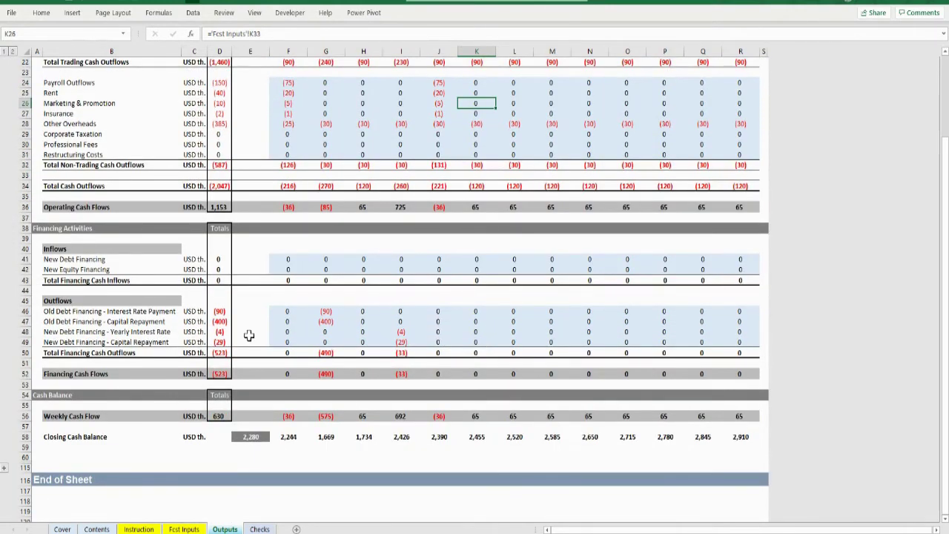
scroll(293, 339, up, 2)
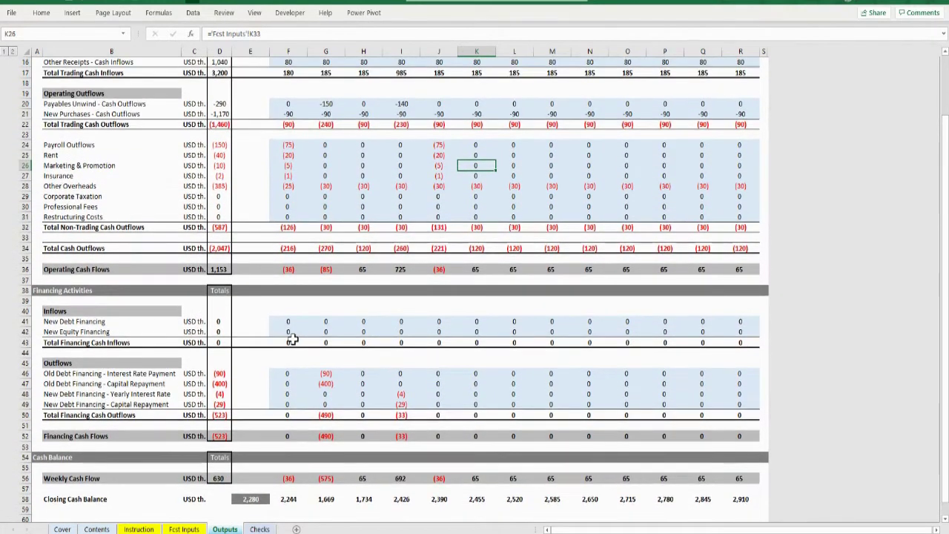
scroll(292, 339, up, 2)
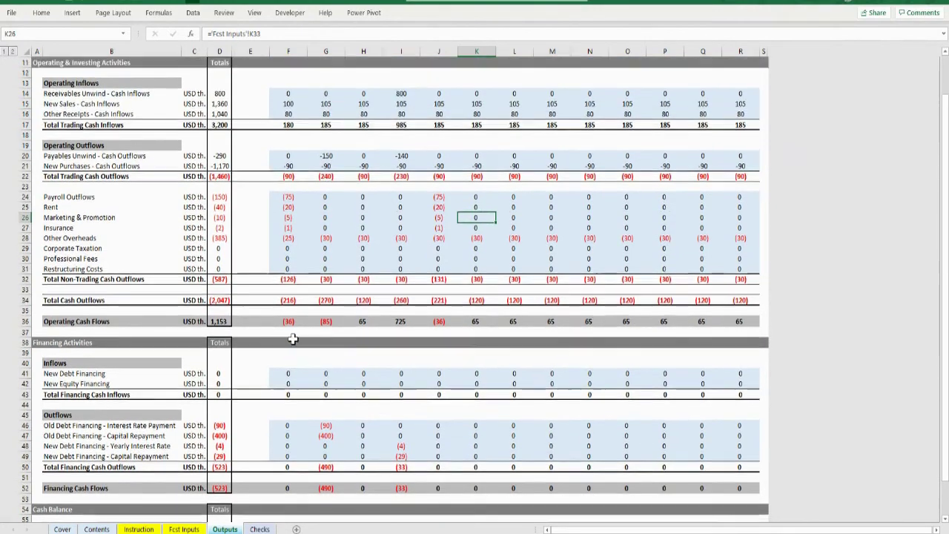
scroll(293, 339, up, 3)
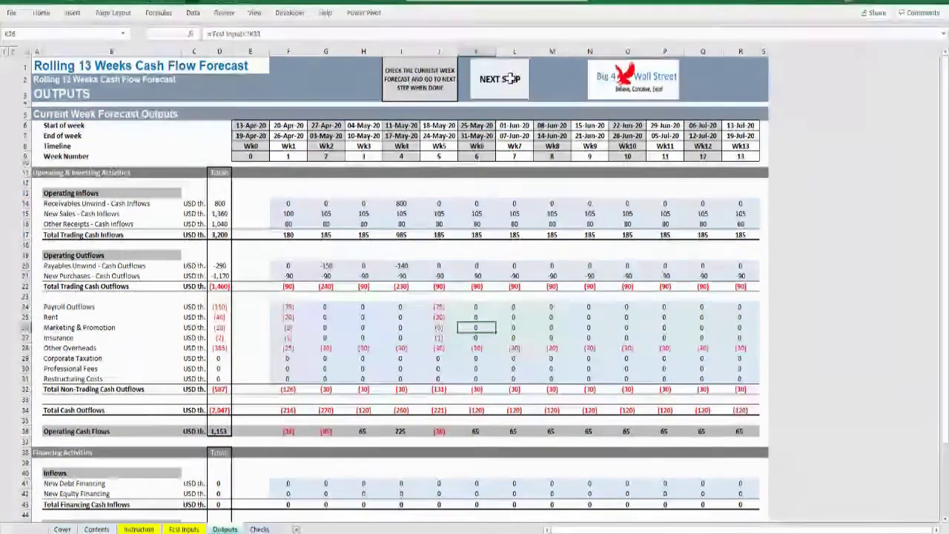
On Summary, enter 'Lower Financing than Expected' in O41 beside New Debt Financing.
click(515, 72)
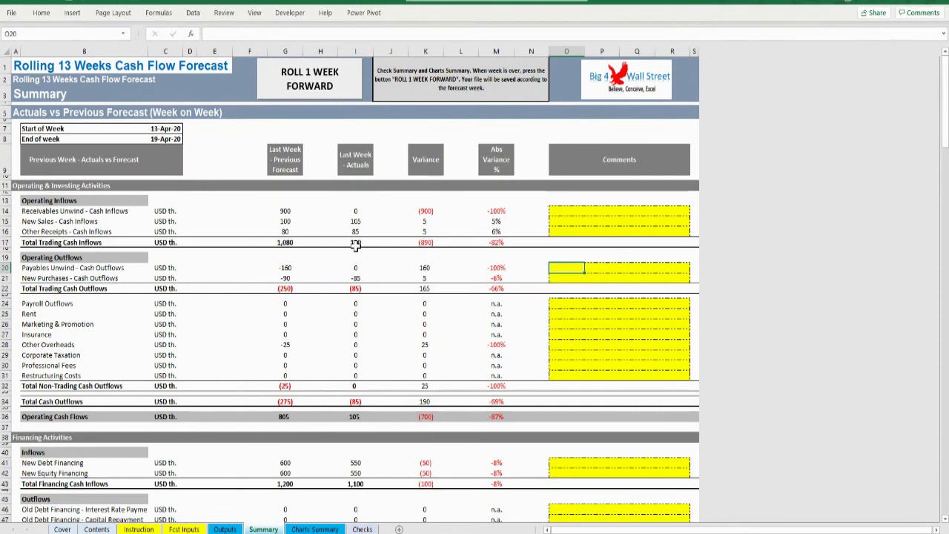
click(298, 277)
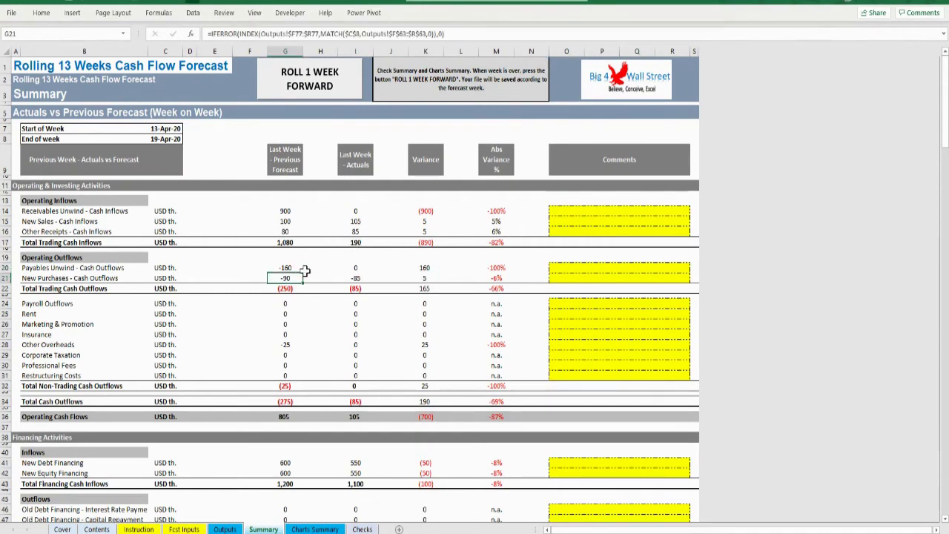
scroll(304, 272, down, 5)
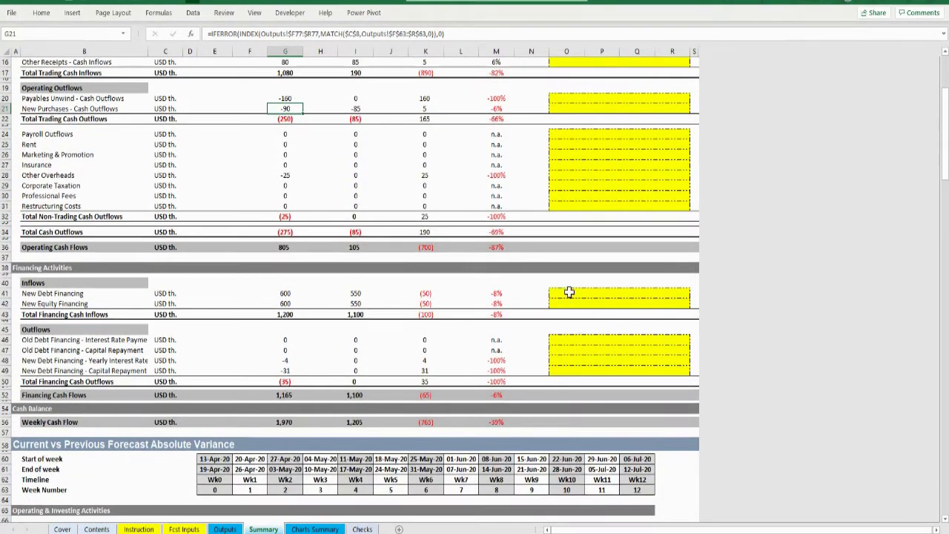
click(569, 293)
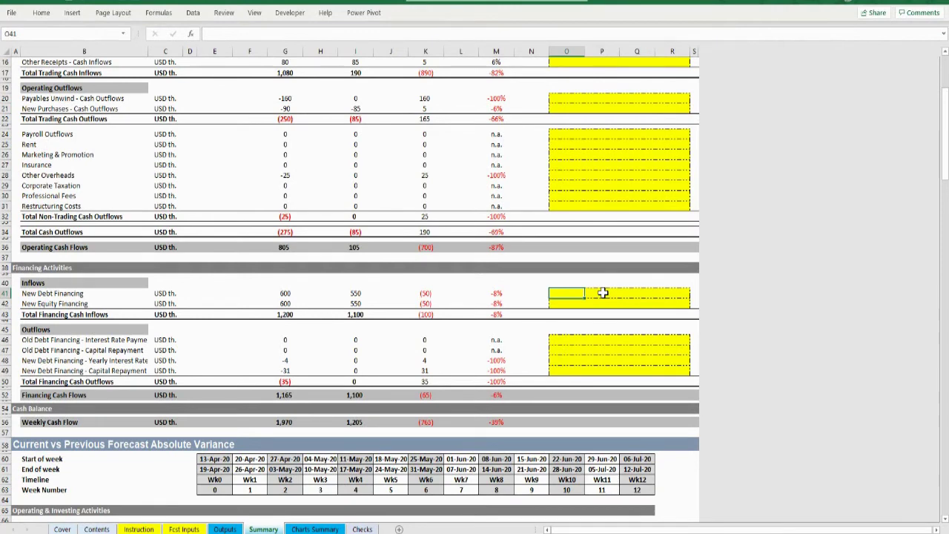
text(Lower Financing than E)
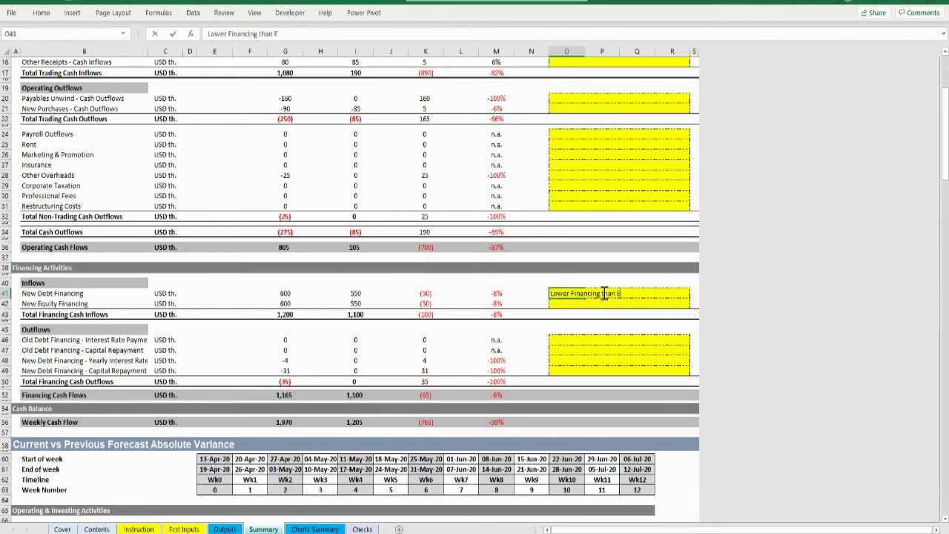
text(xpected)
key(ctrl+Return)
scroll(412, 341, down, 10)
scroll(412, 342, down, 20)
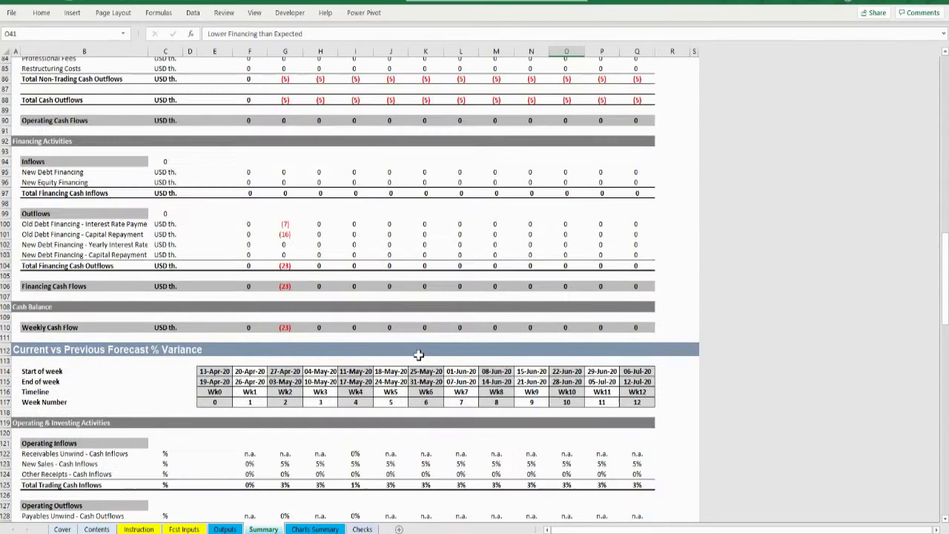
scroll(420, 356, down, 17)
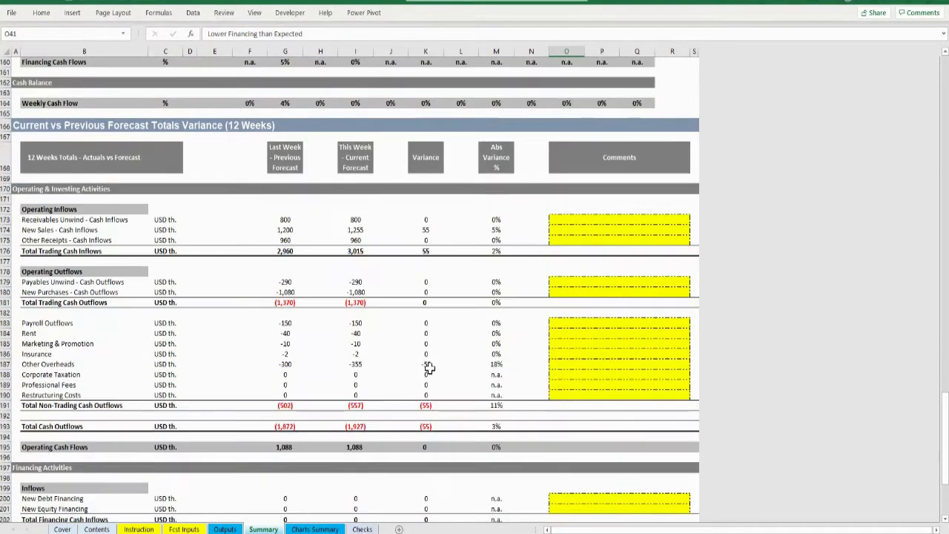
key(ctrl+Page_Down)
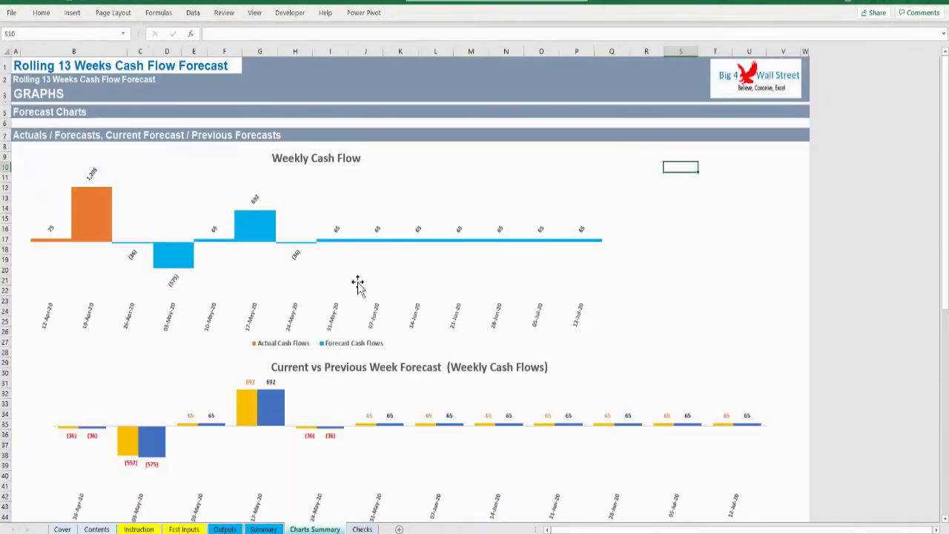
click(654, 235)
scroll(374, 281, down, 9)
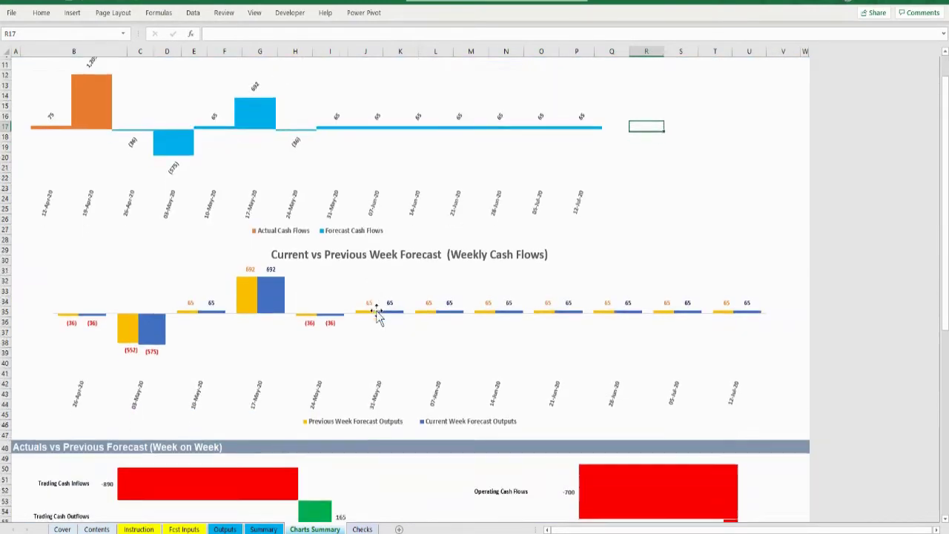
scroll(379, 316, down, 15)
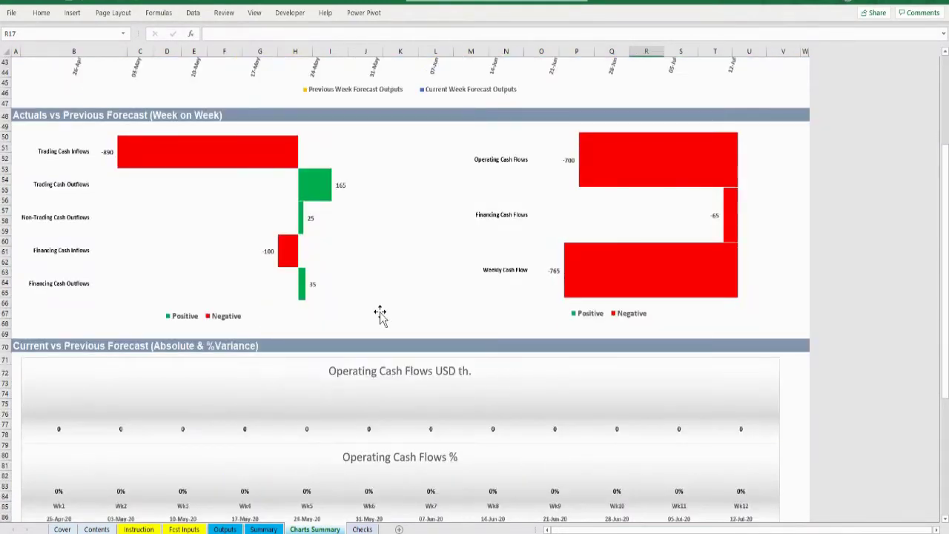
scroll(382, 315, down, 12)
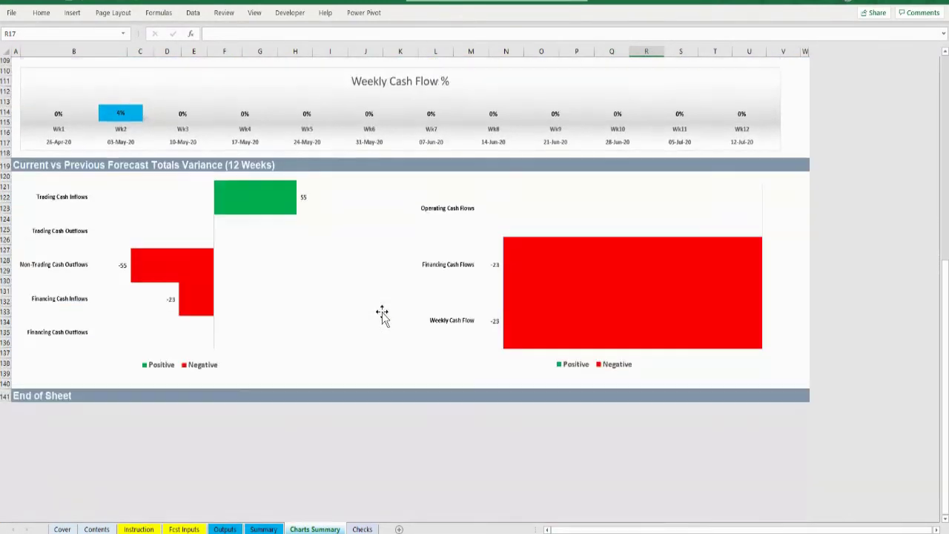
scroll(382, 315, up, 20)
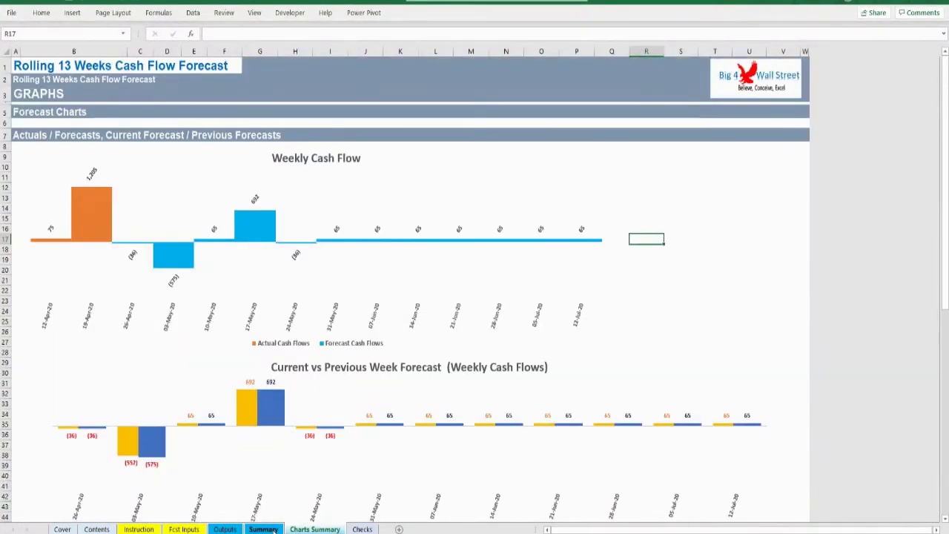
Roll the forecast forward with the file saved, then confirm all model checks OK on Checks.
click(264, 529)
scroll(302, 214, up, 20)
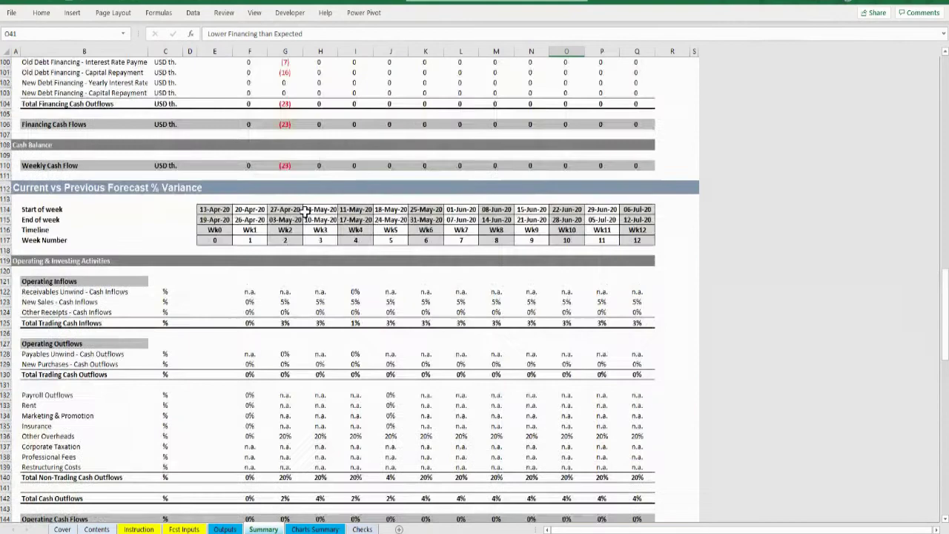
scroll(305, 210, up, 6)
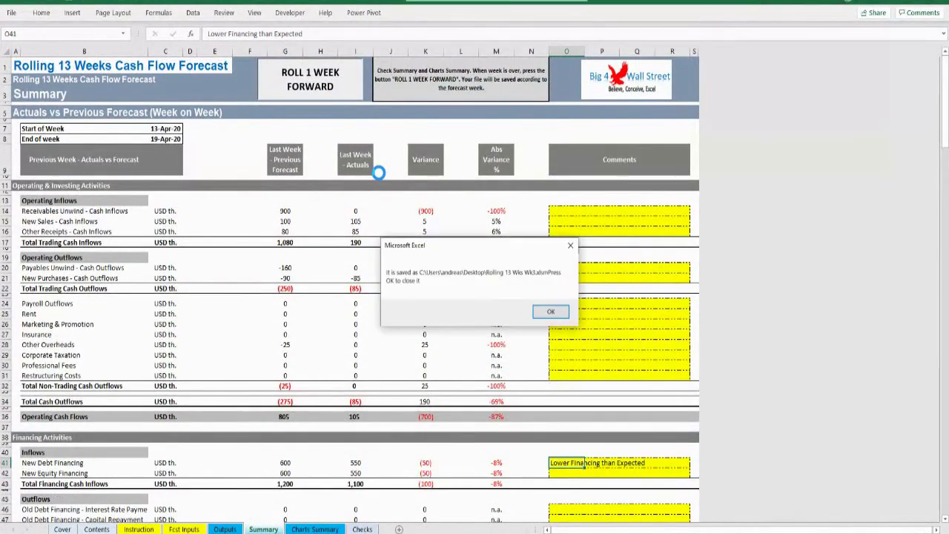
click(550, 311)
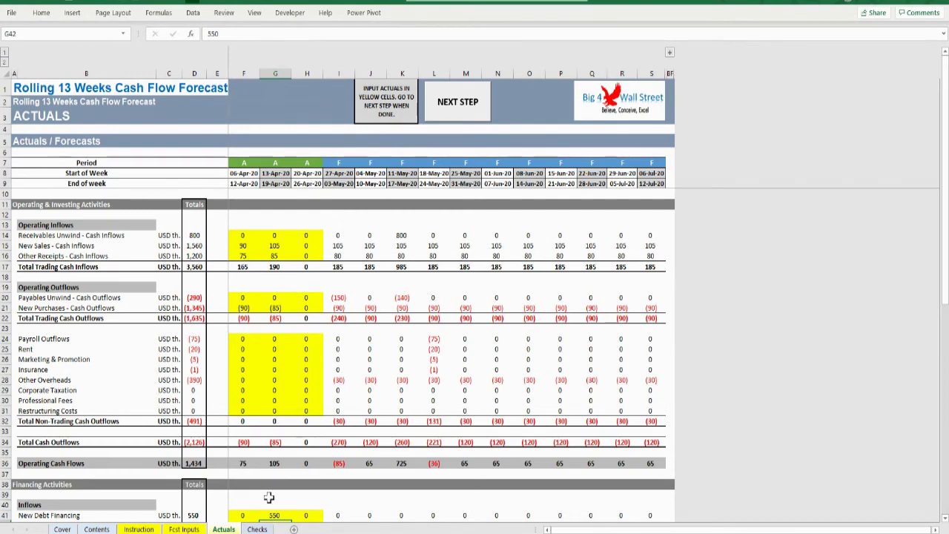
click(258, 528)
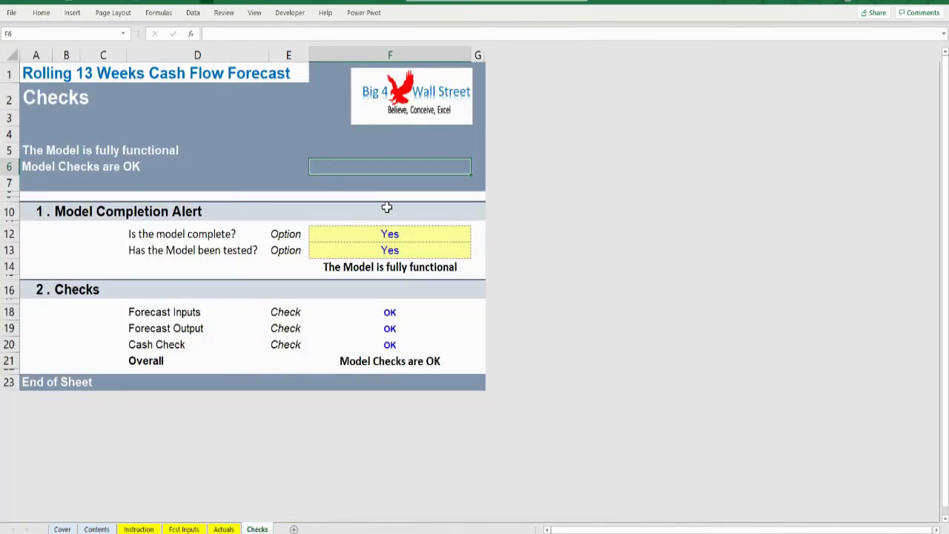